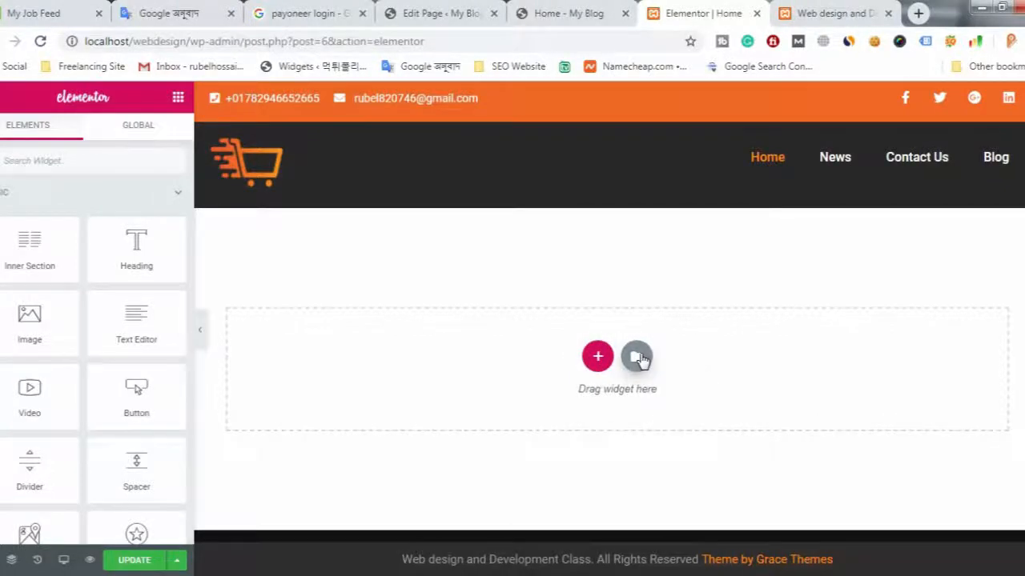
- Insert the free app page template with the dark laptop hero and smartwatch image from the page template library
left_click(637, 357)
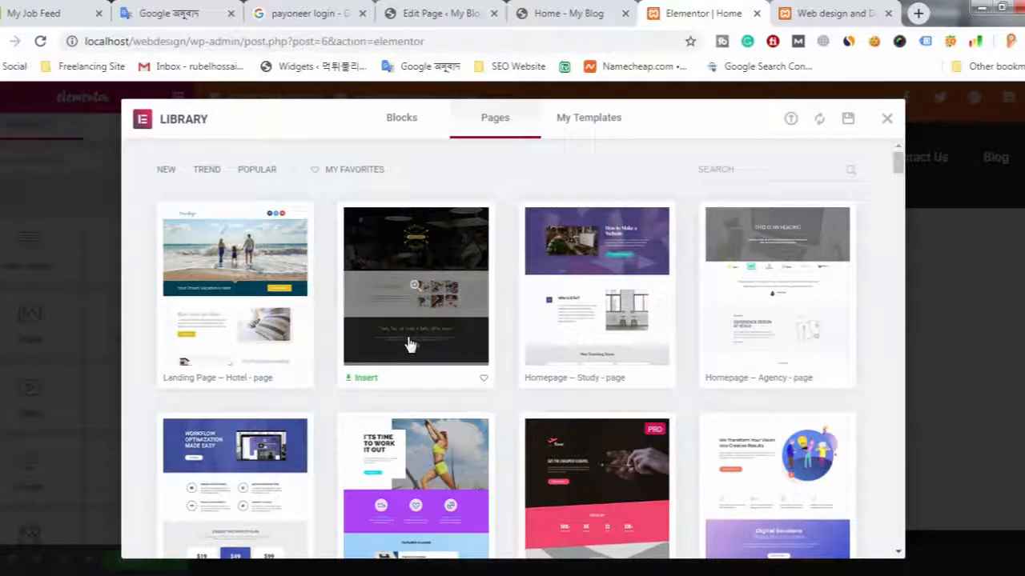
scroll(425, 365, "down", 1)
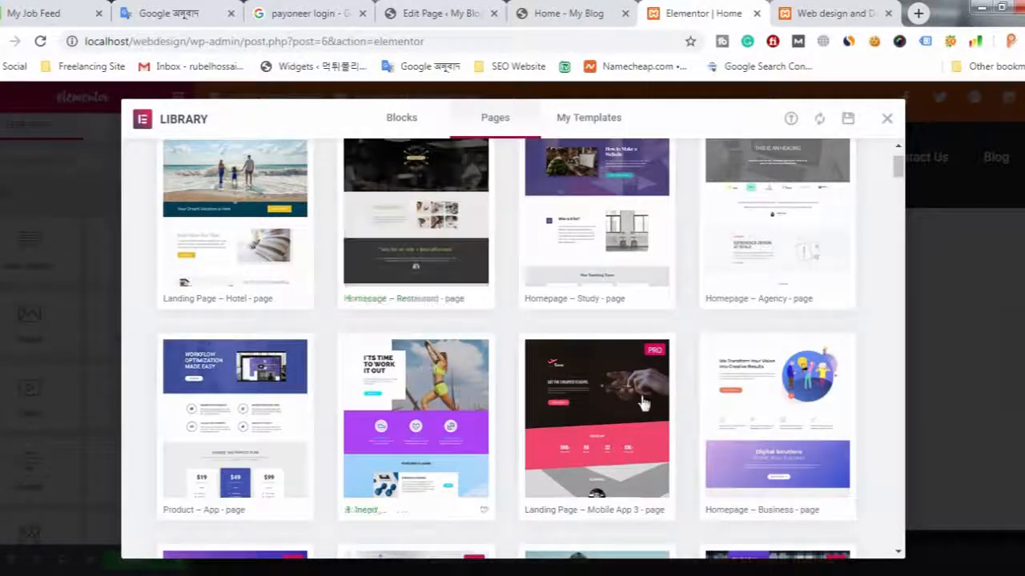
scroll(643, 404, "down", 1)
scroll(407, 394, "down", 2)
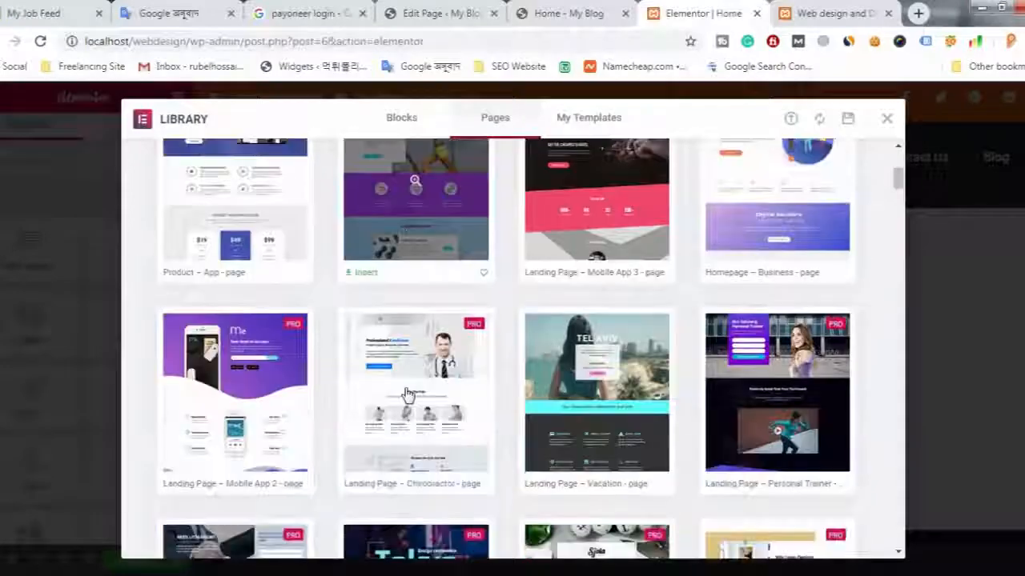
scroll(460, 389, "up", 1)
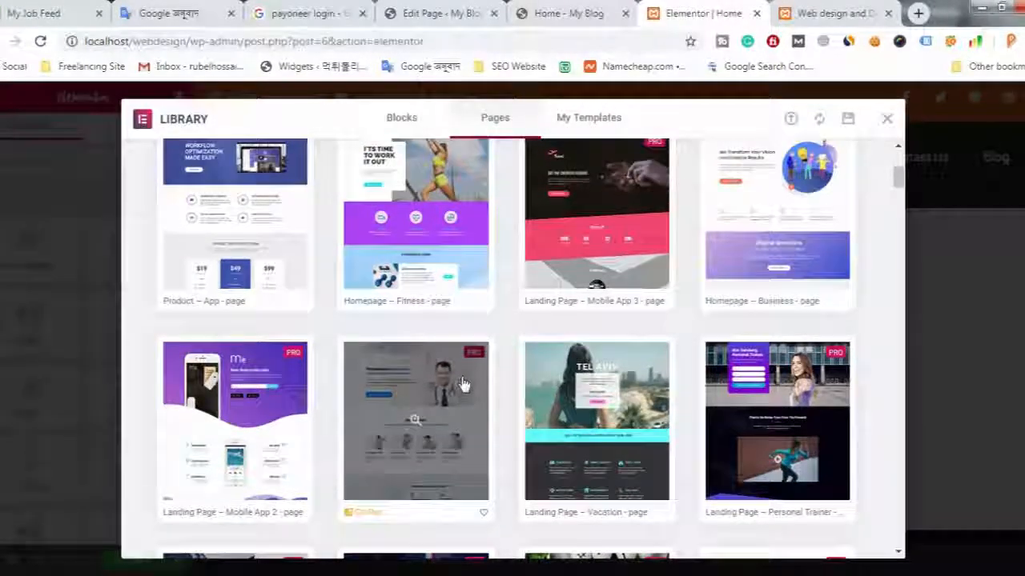
scroll(466, 379, "up", 1)
scroll(441, 380, "down", 2)
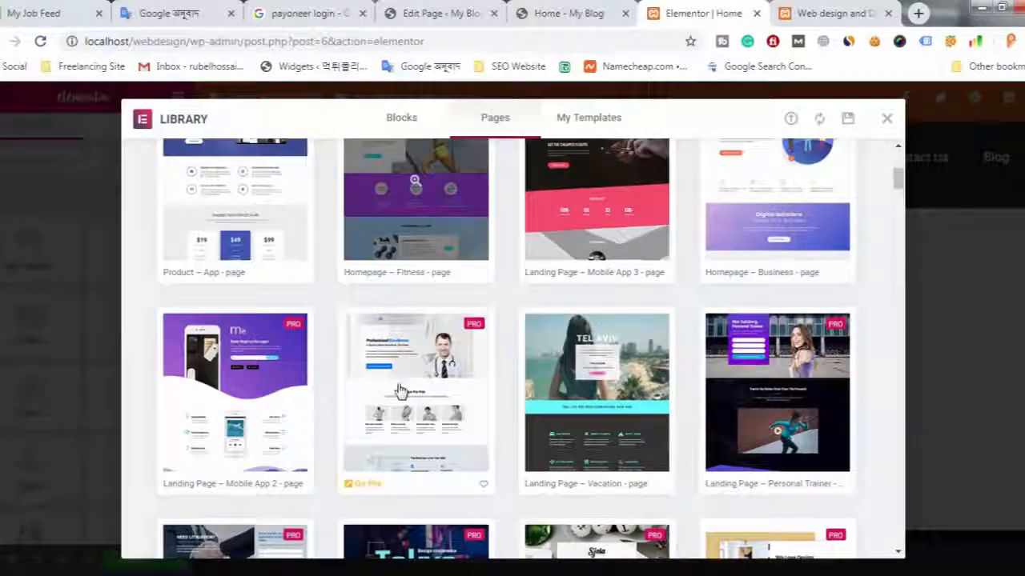
scroll(360, 385, "down", 1)
scroll(298, 384, "down", 2)
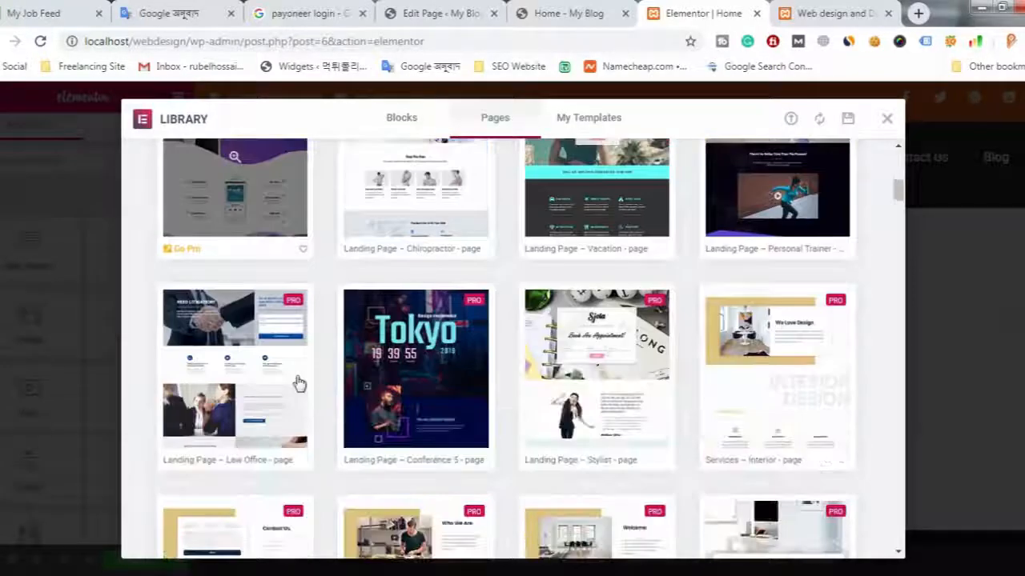
scroll(299, 384, "down", 1)
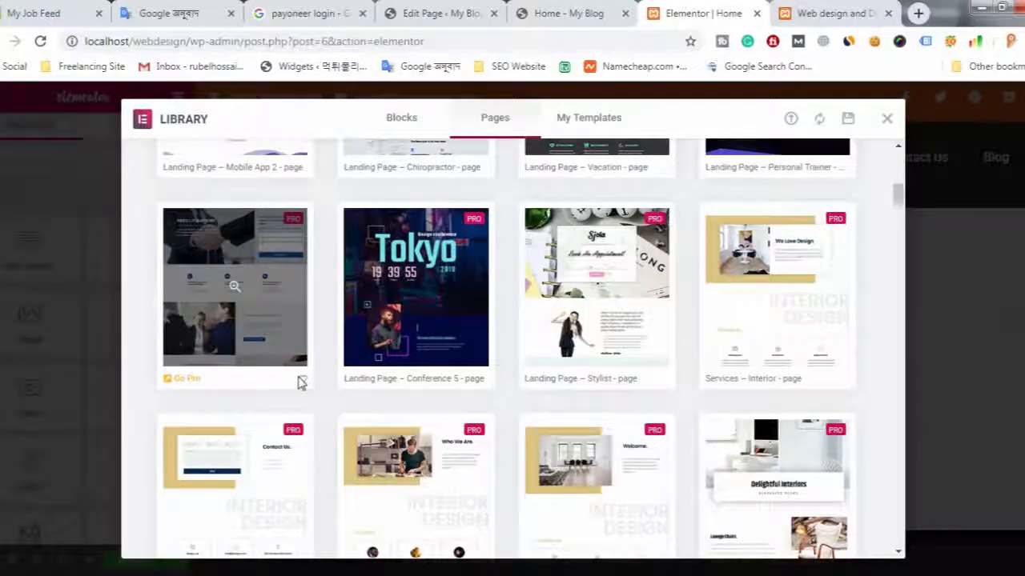
scroll(299, 384, "down", 3)
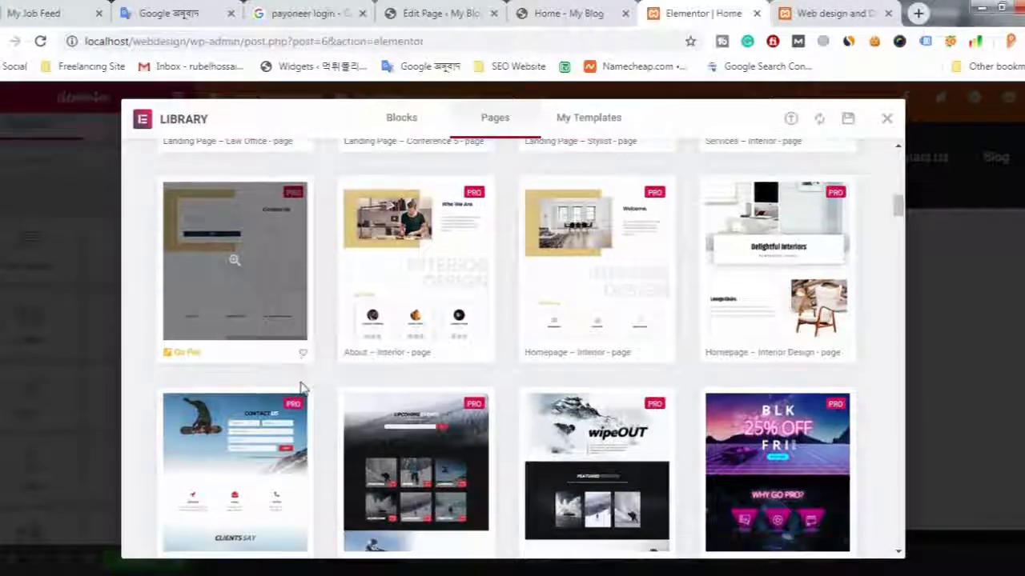
scroll(304, 387, "down", 5)
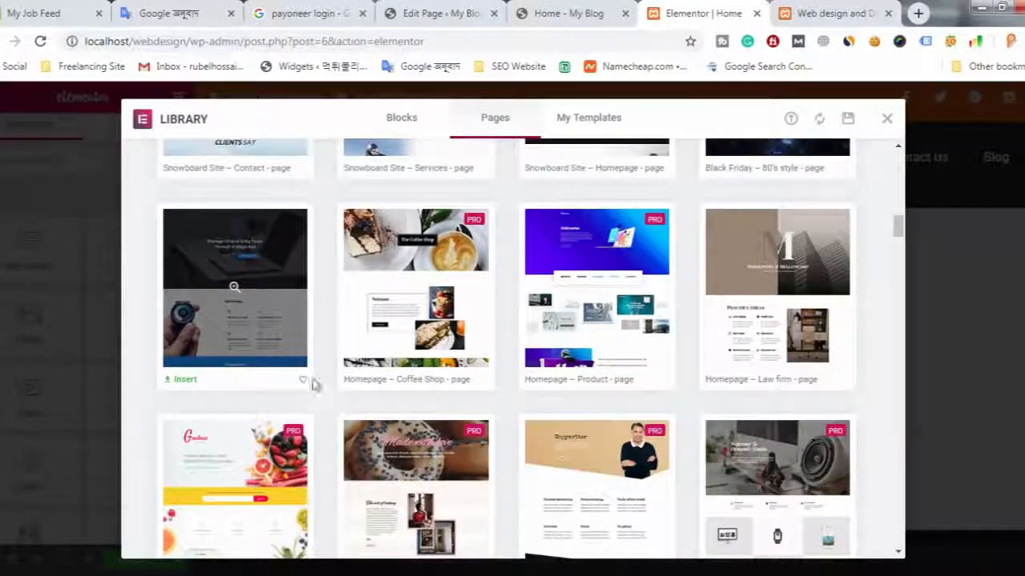
left_click(183, 381)
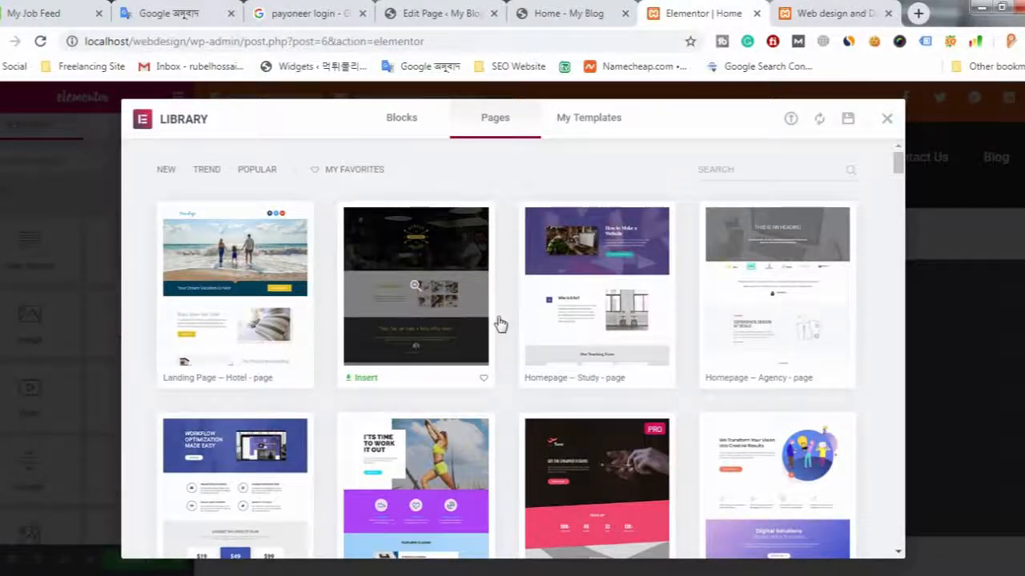
key("Escape")
- Check the inserted template on the home page and update the page to save it
scroll(392, 308, "down", 2)
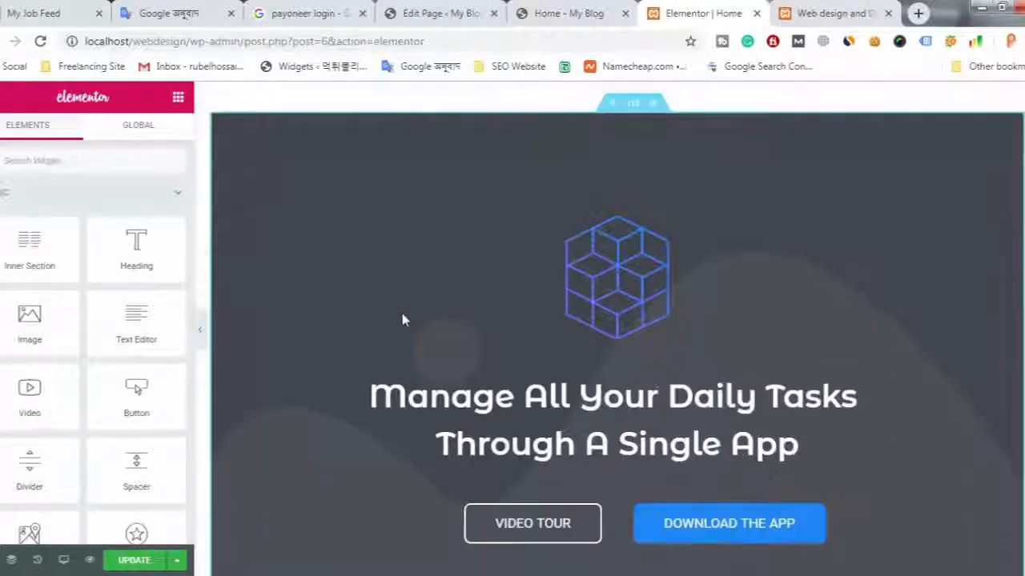
scroll(448, 344, "up", 2)
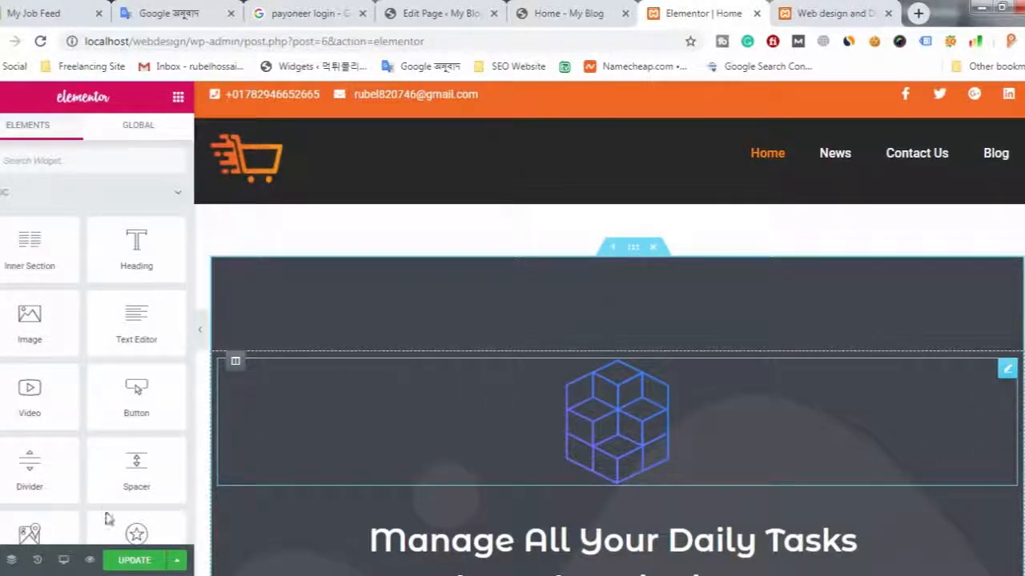
left_click(135, 560)
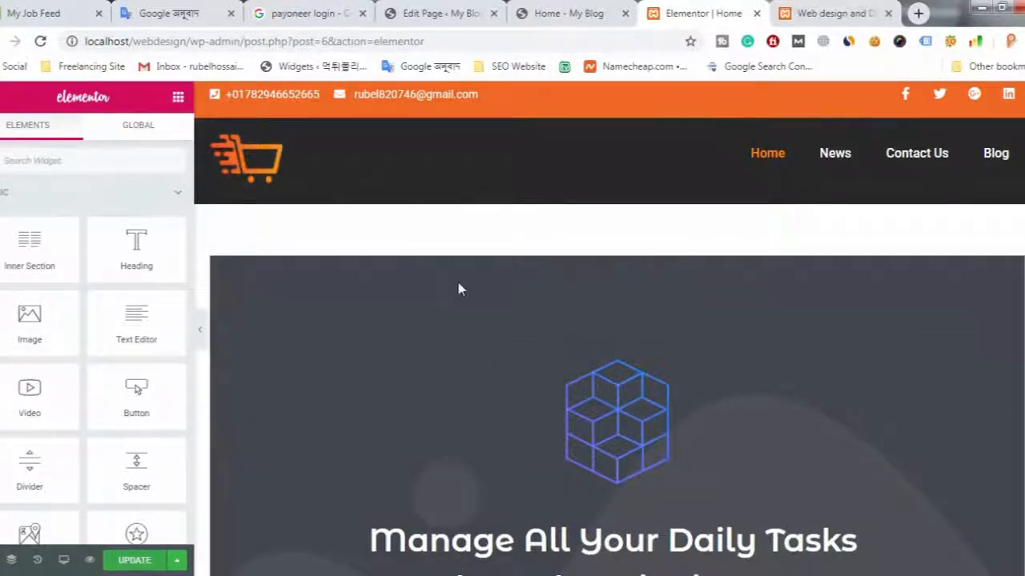
scroll(459, 289, "down", 5)
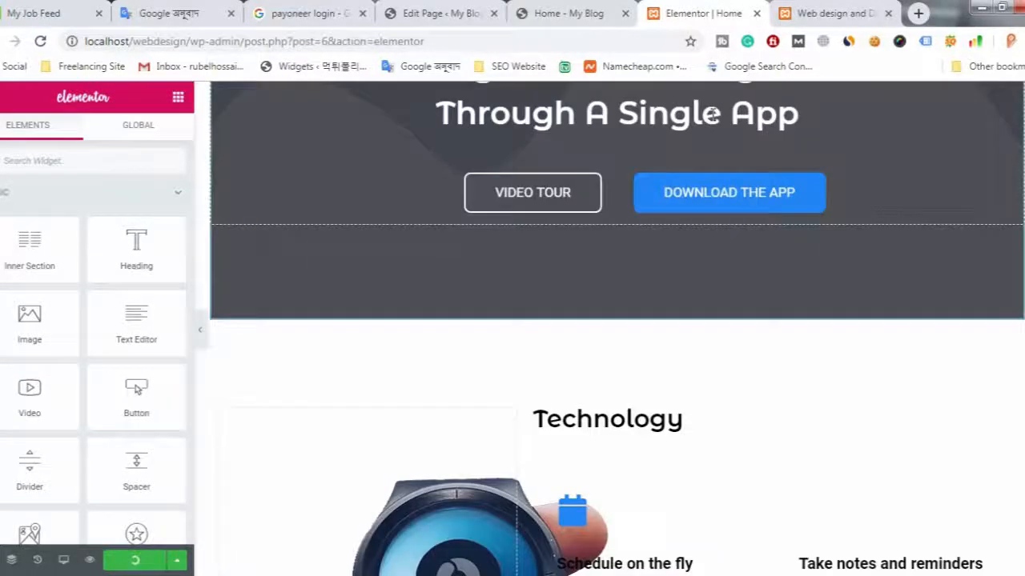
- Close the old site tab and load the site address localhost/webdesign in a new tab
left_click(888, 14)
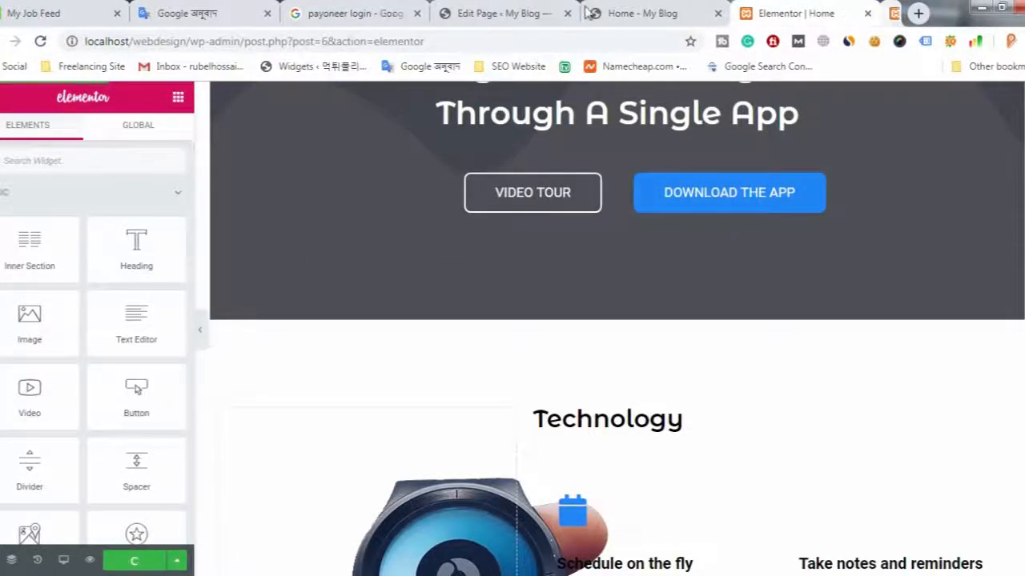
double_click(160, 41)
left_click_drag(160, 41, 112, 47)
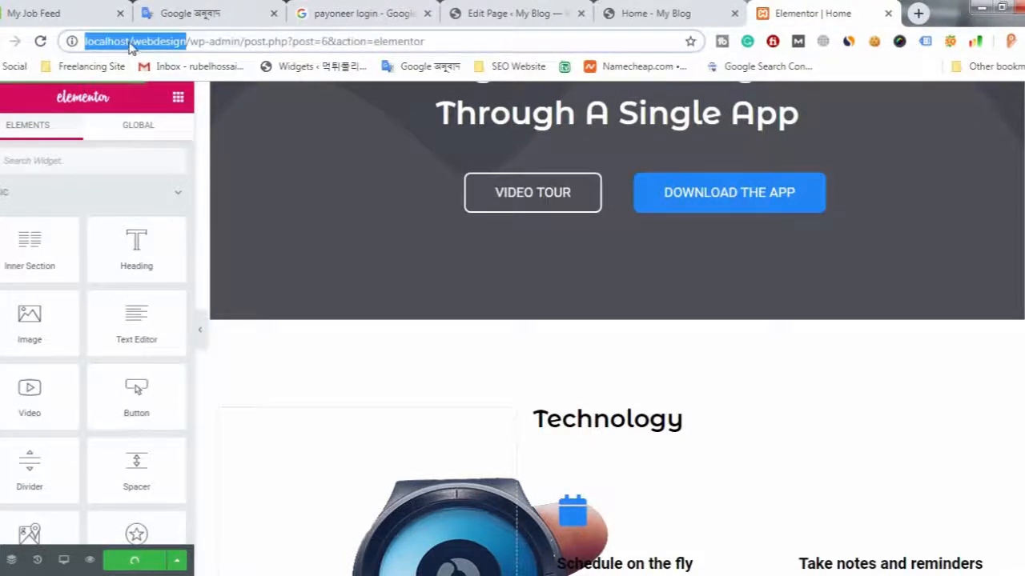
right_click(130, 48)
left_click(155, 101)
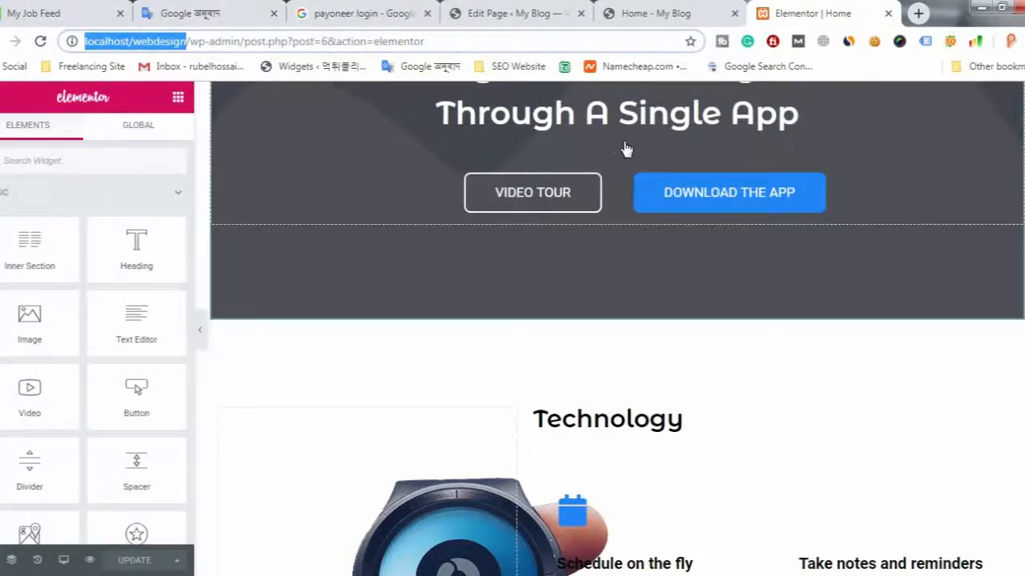
left_click(918, 13)
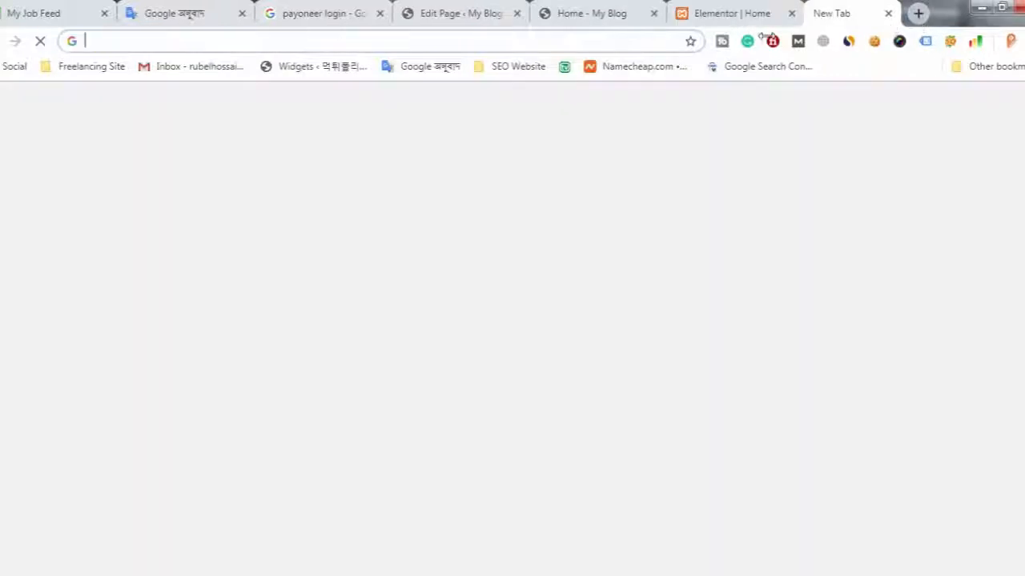
right_click(650, 43)
left_click(687, 122)
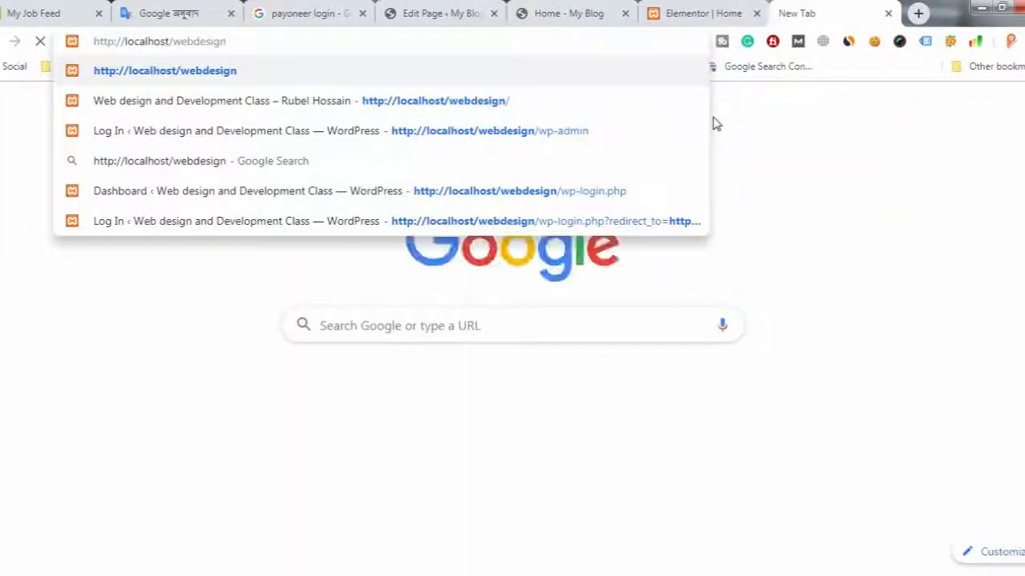
key("Return")
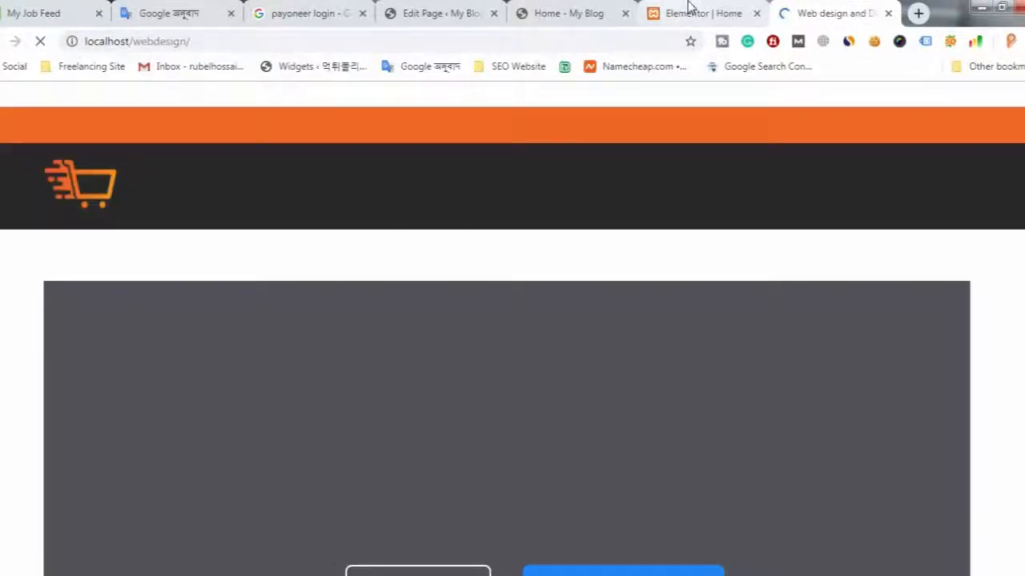
- Examine the published home page from the hero section through the team, testimonial and client sections to the footer
left_click(686, 12)
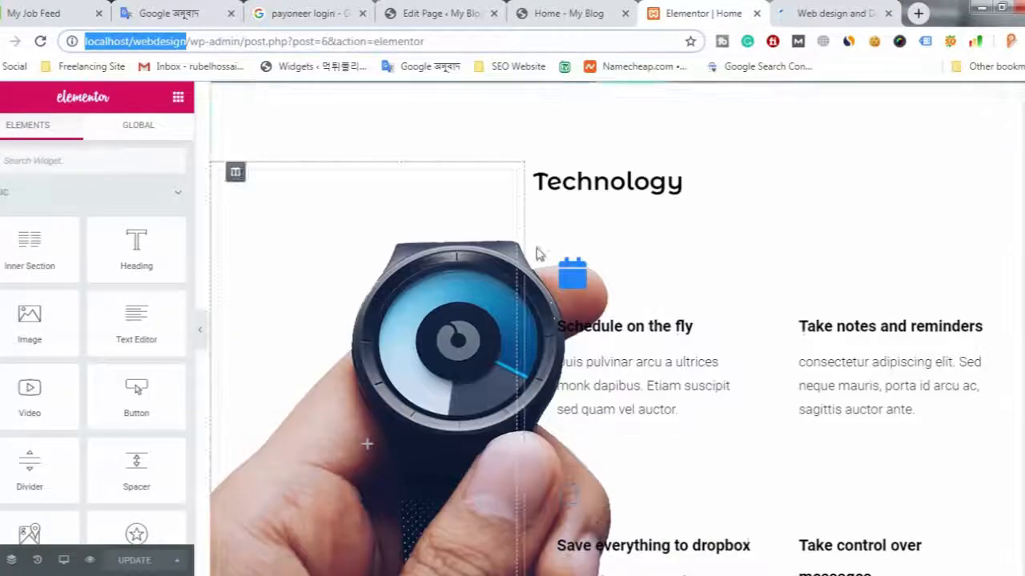
left_click(833, 12)
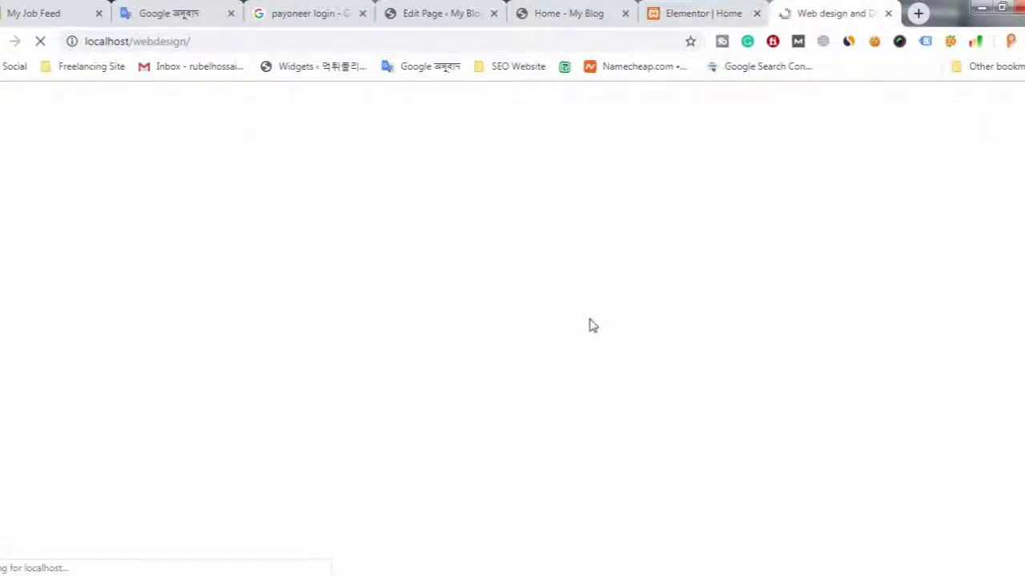
scroll(577, 338, "down", 3)
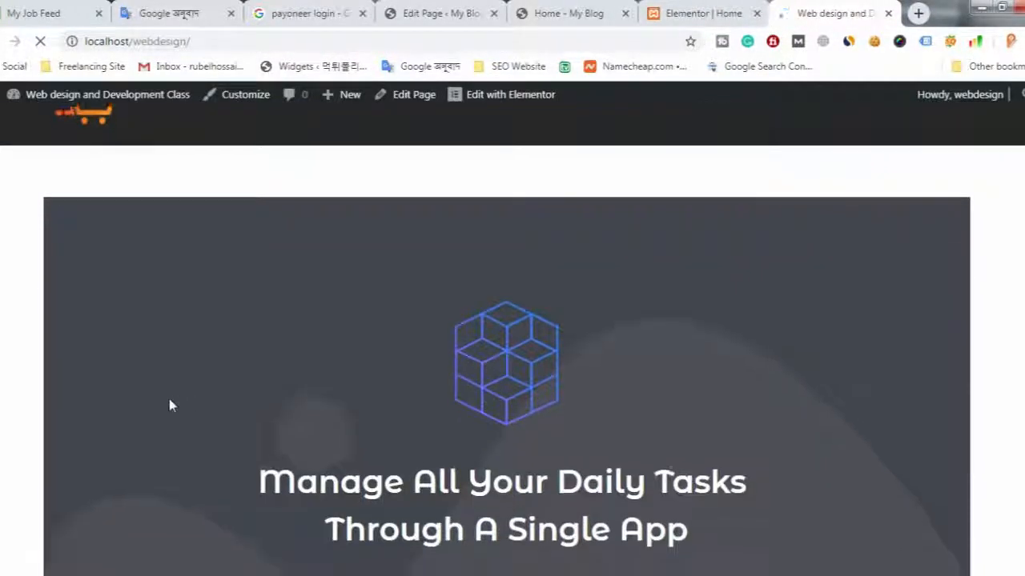
scroll(12, 425, "down", 10)
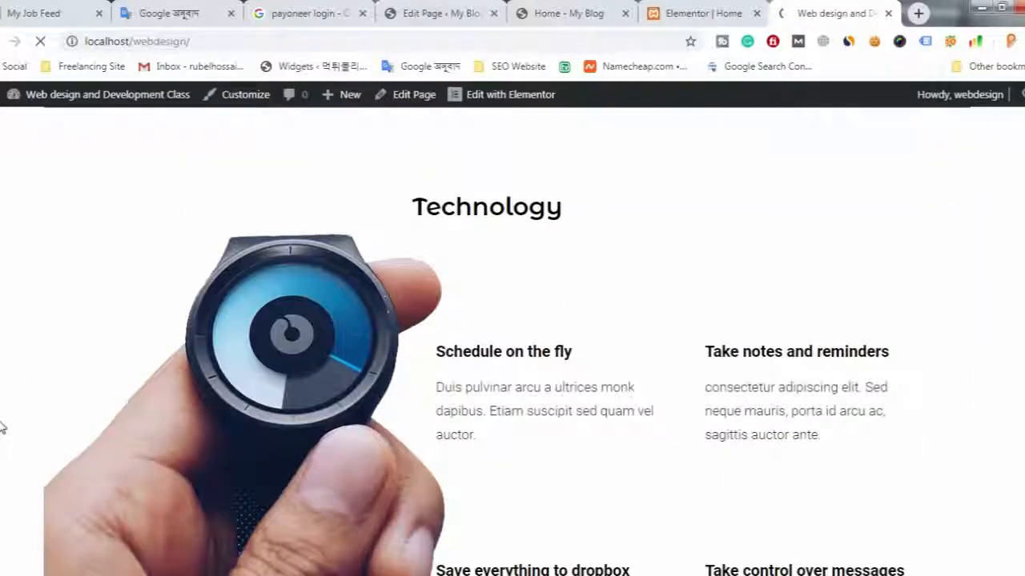
scroll(2, 429, "down", 8)
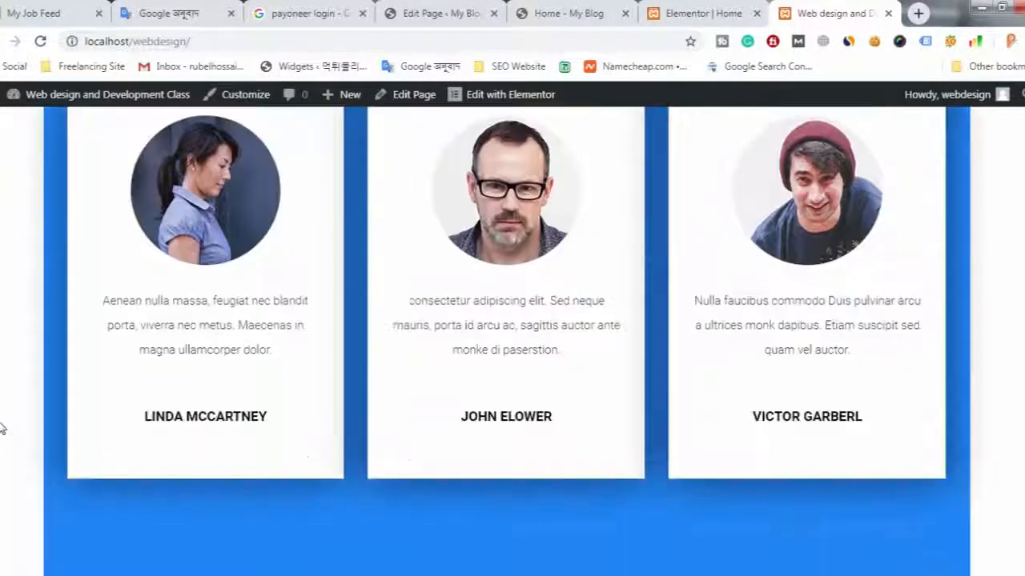
scroll(2, 429, "down", 7)
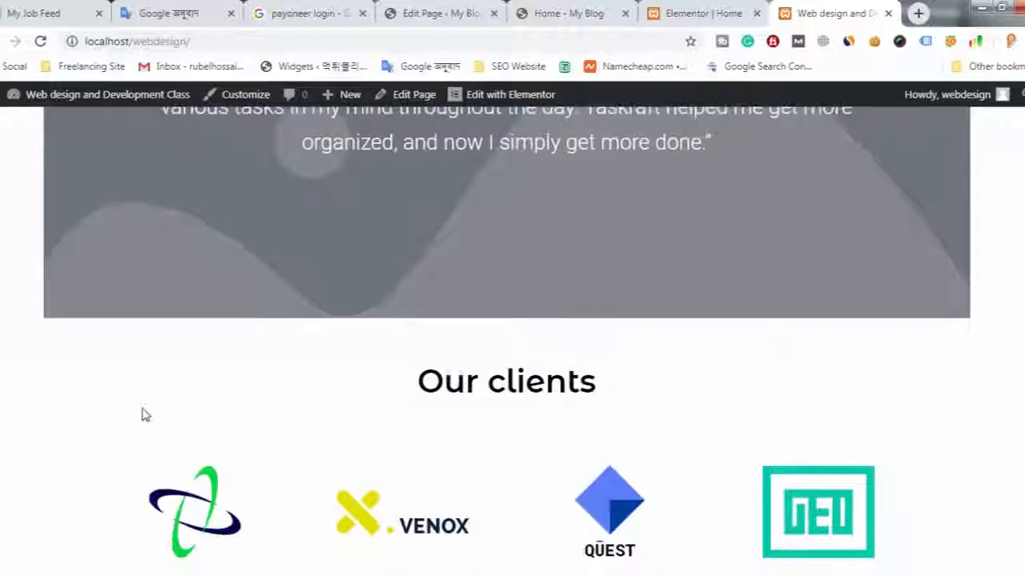
scroll(811, 322, "down", 4)
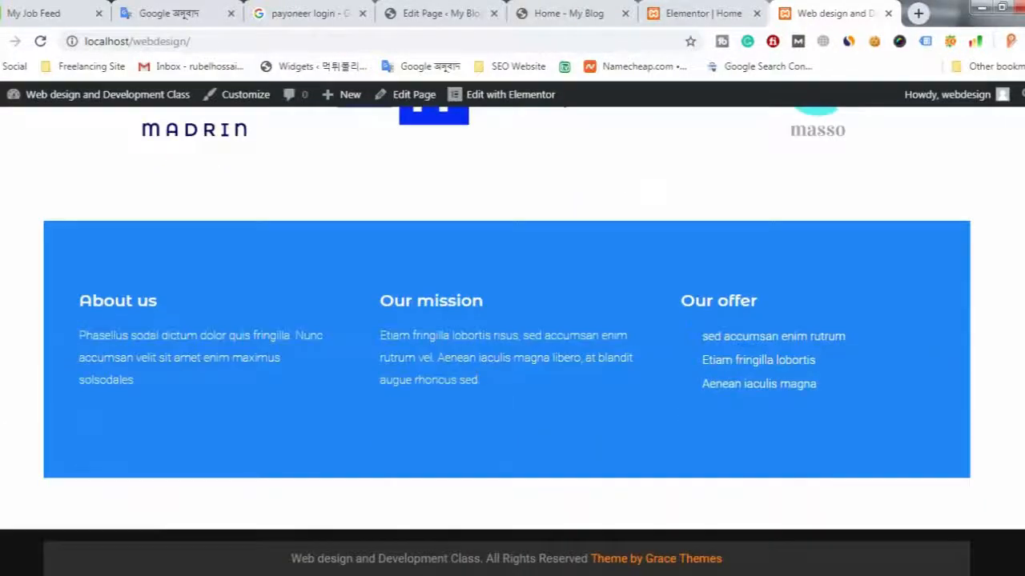
scroll(522, 356, "up", 18)
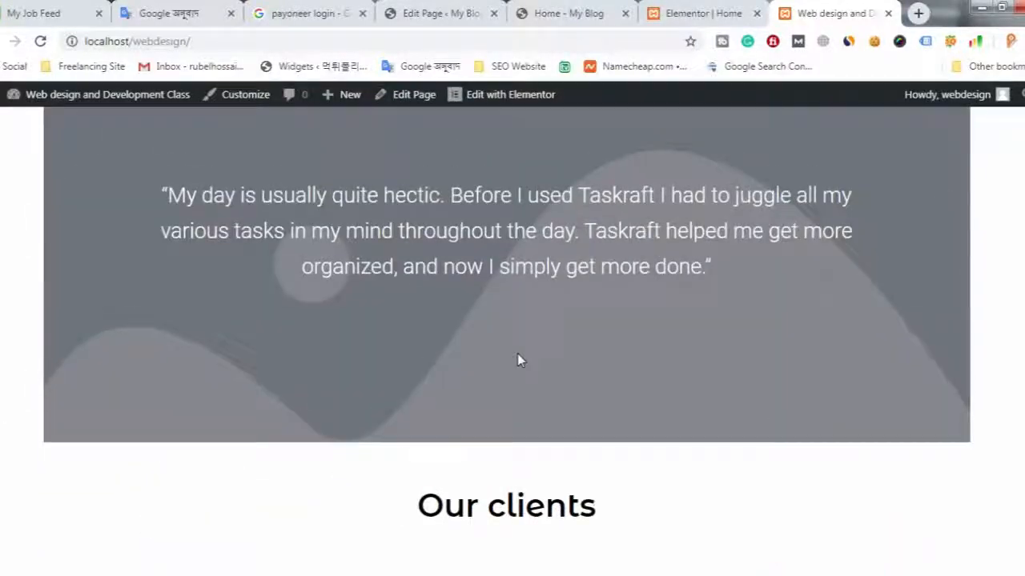
scroll(336, 350, "up", 13)
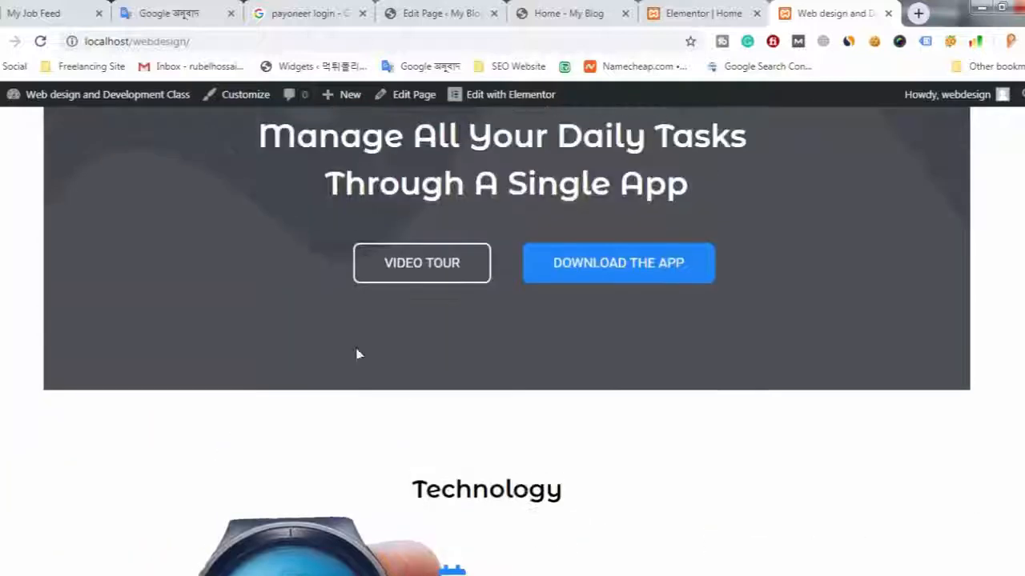
scroll(366, 355, "down", 5)
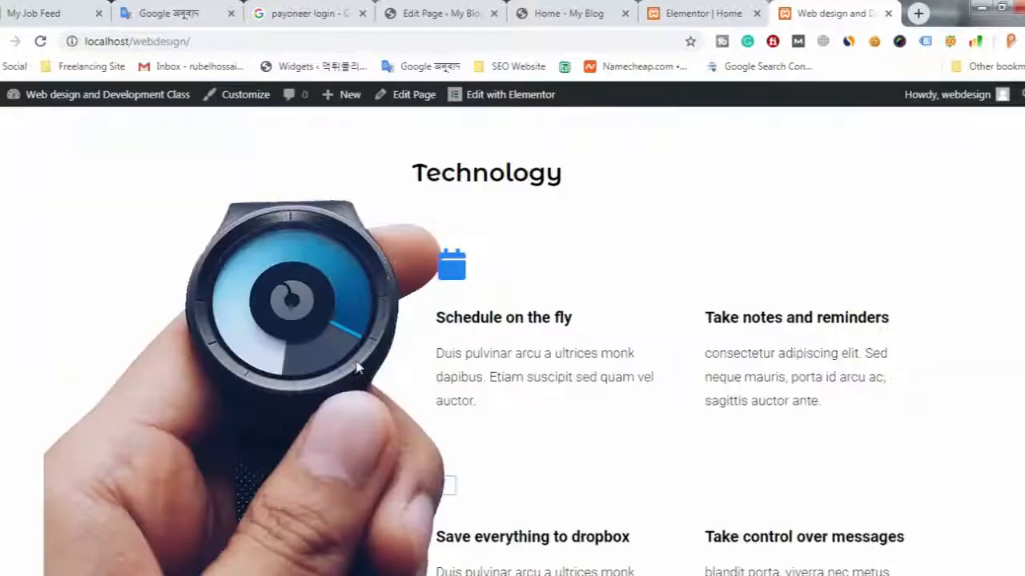
scroll(1018, 287, "down", 3)
- Compare the live page's Technology section with the Elementor editor and return to the hero section in the editor
left_click(709, 11)
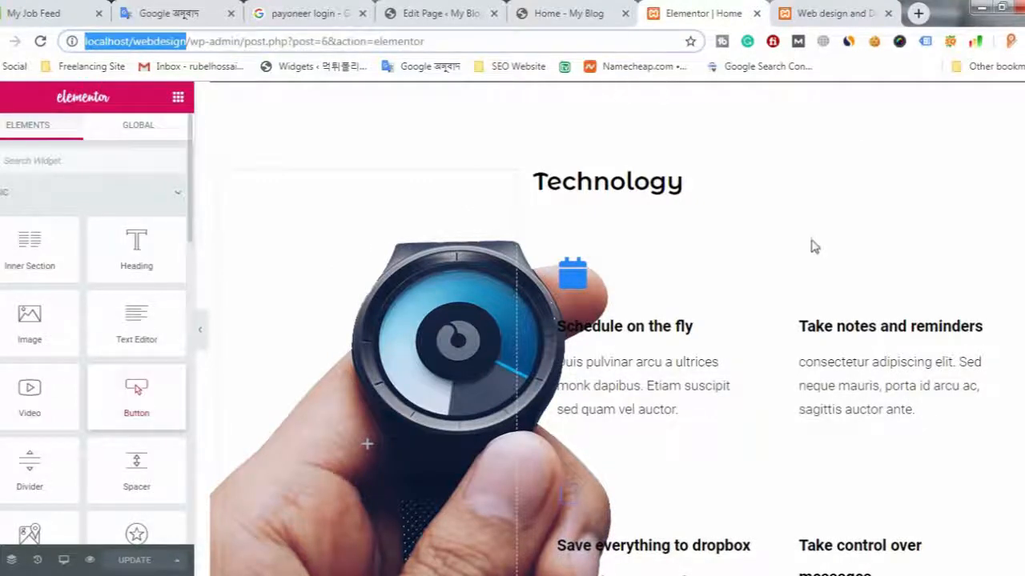
left_click(836, 13)
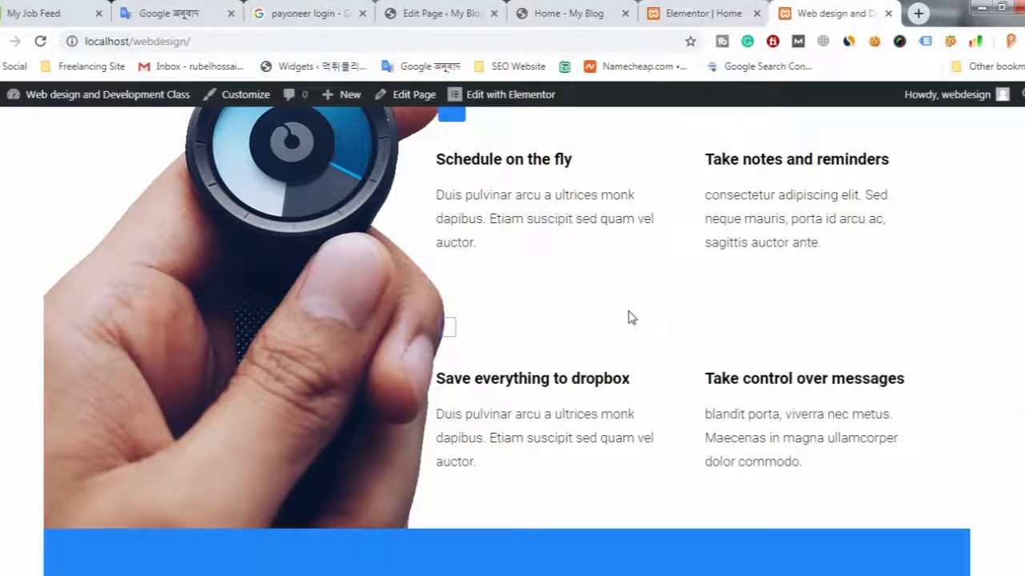
scroll(632, 308, "up", 6)
left_click(709, 11)
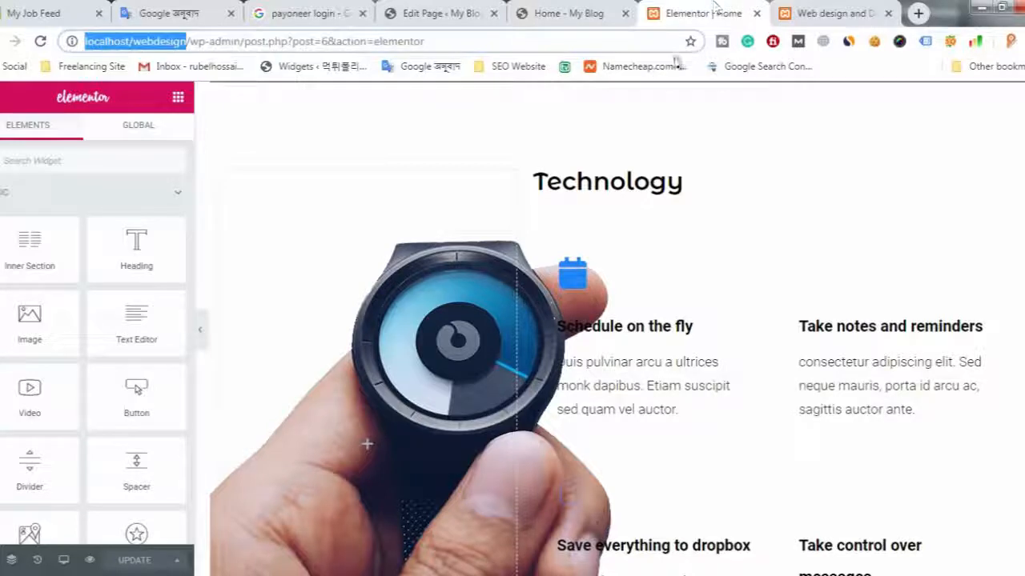
scroll(627, 291, "up", 6)
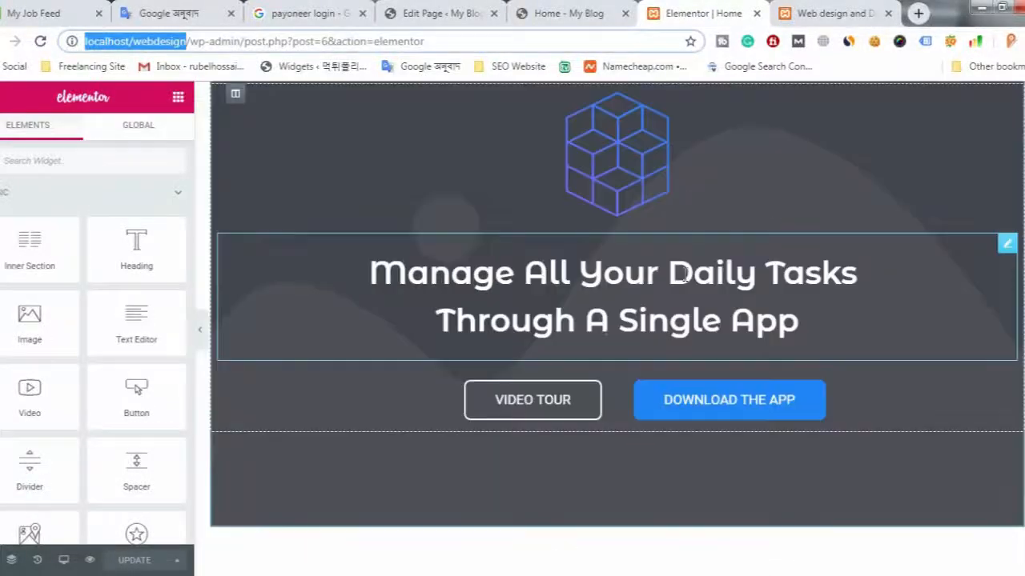
scroll(507, 265, "up", 3)
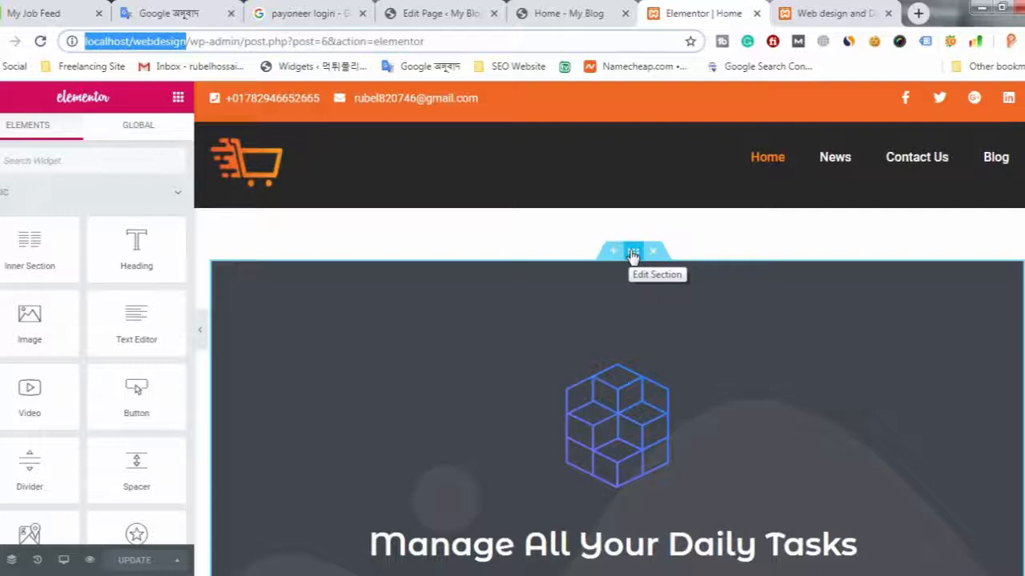
- Stretch the hero section to the full page width, leaving its content width at Full Width
left_click(632, 255)
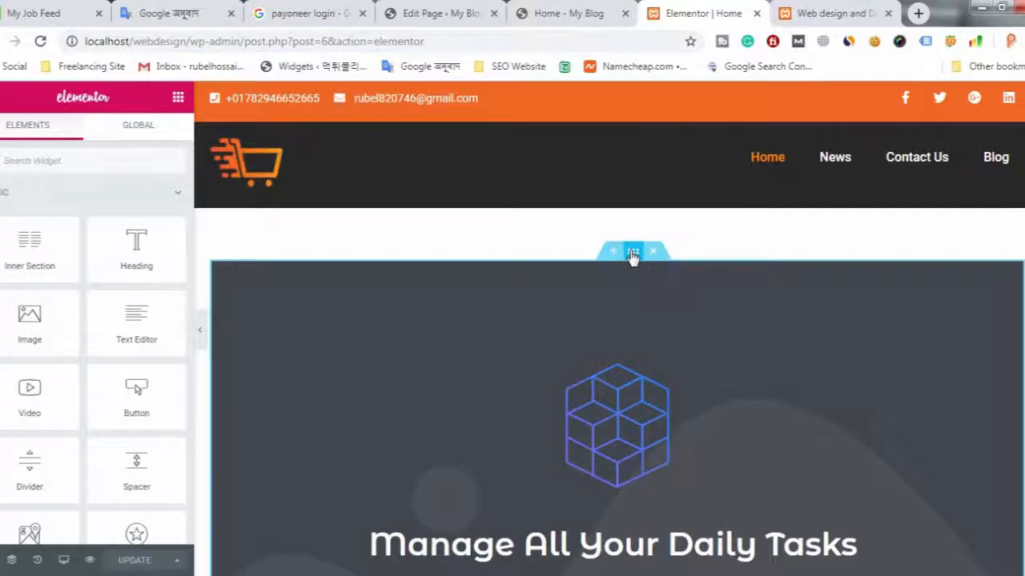
left_click(633, 254)
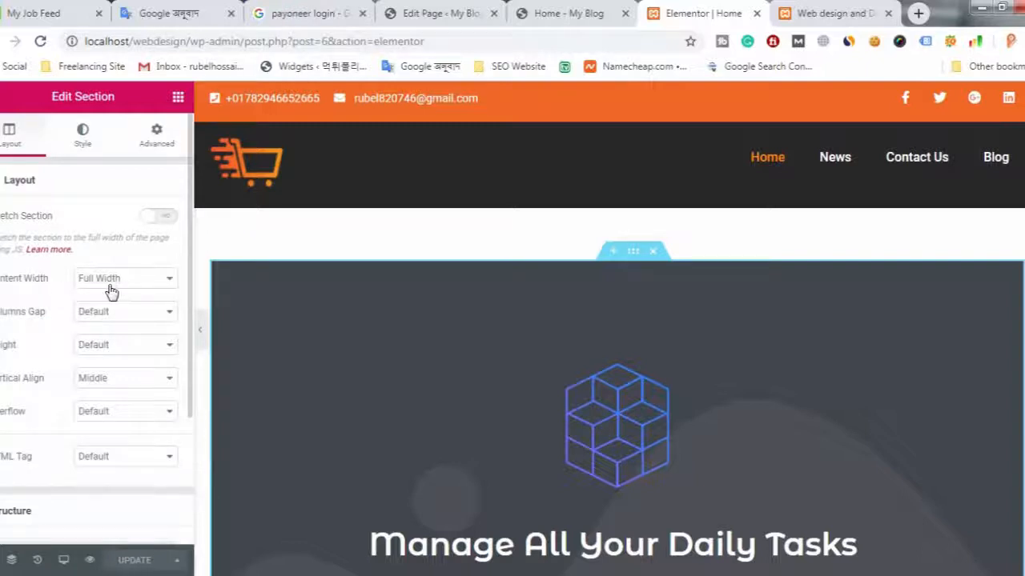
left_click(156, 287)
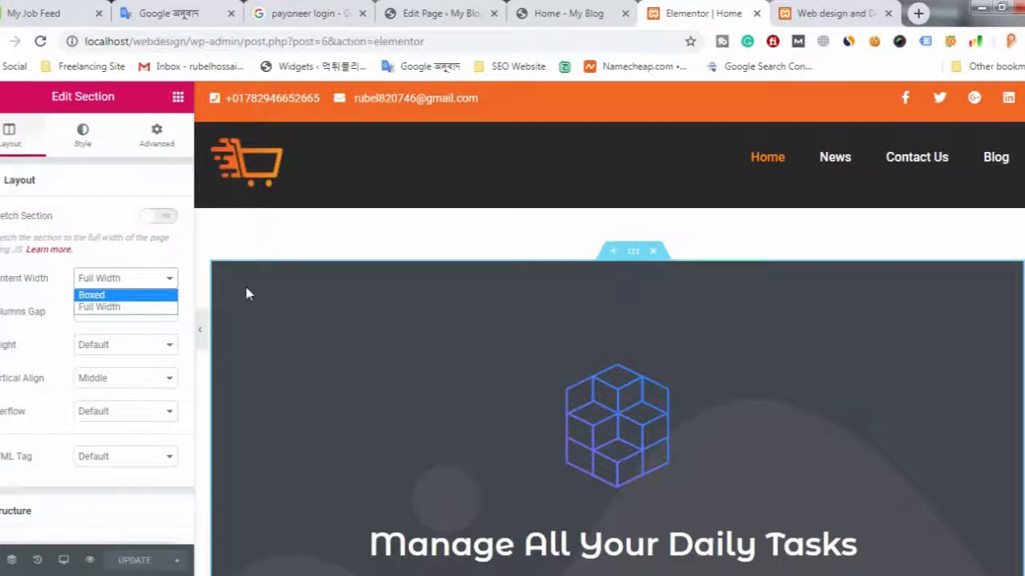
left_click(168, 224)
left_click(169, 224)
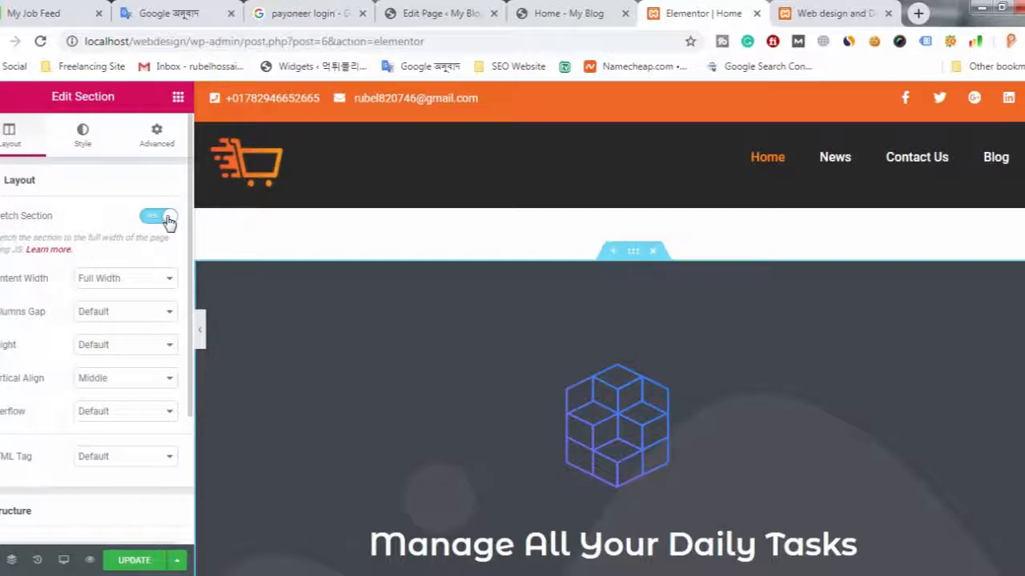
- Preview the stretched hero section without the editing panel and compare it with the live home page
scroll(328, 349, "down", 2)
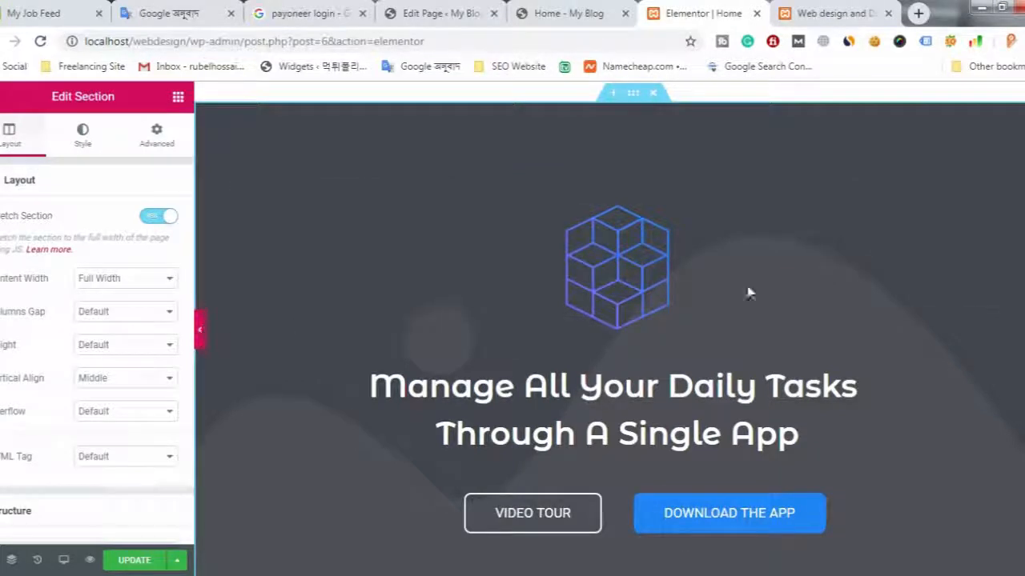
left_click(199, 333)
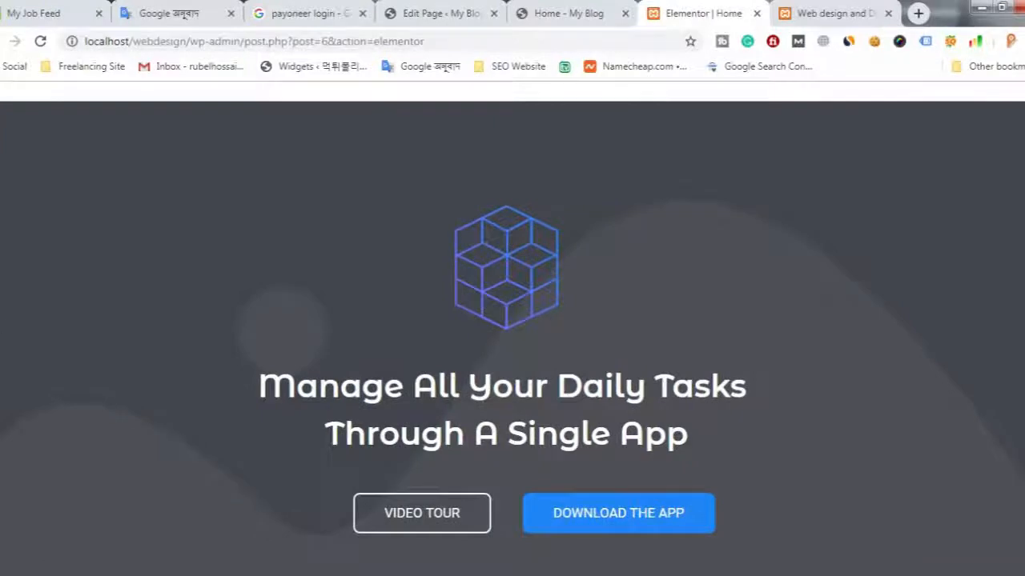
scroll(453, 303, "down", 5)
scroll(453, 305, "up", 7)
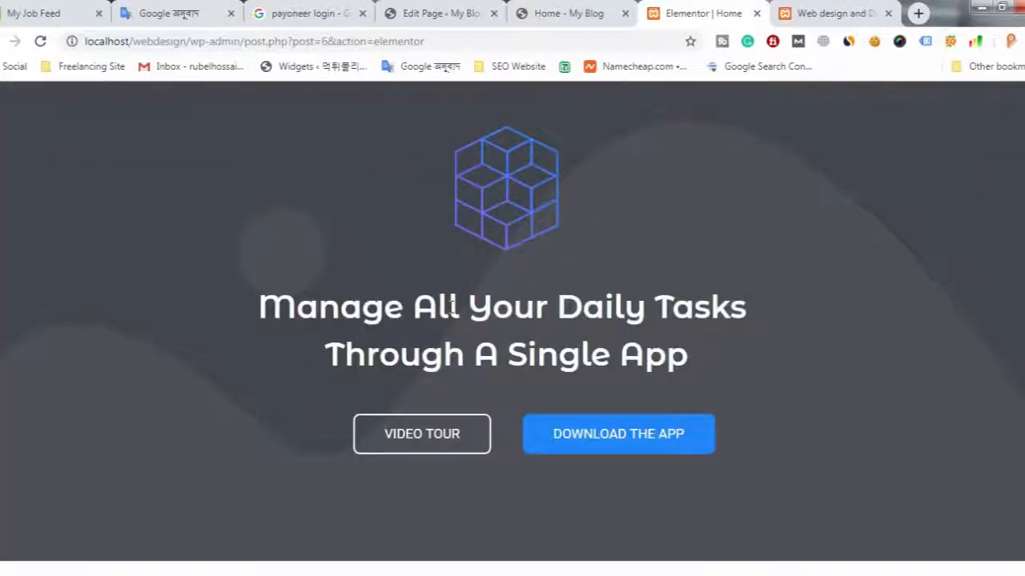
left_click(833, 13)
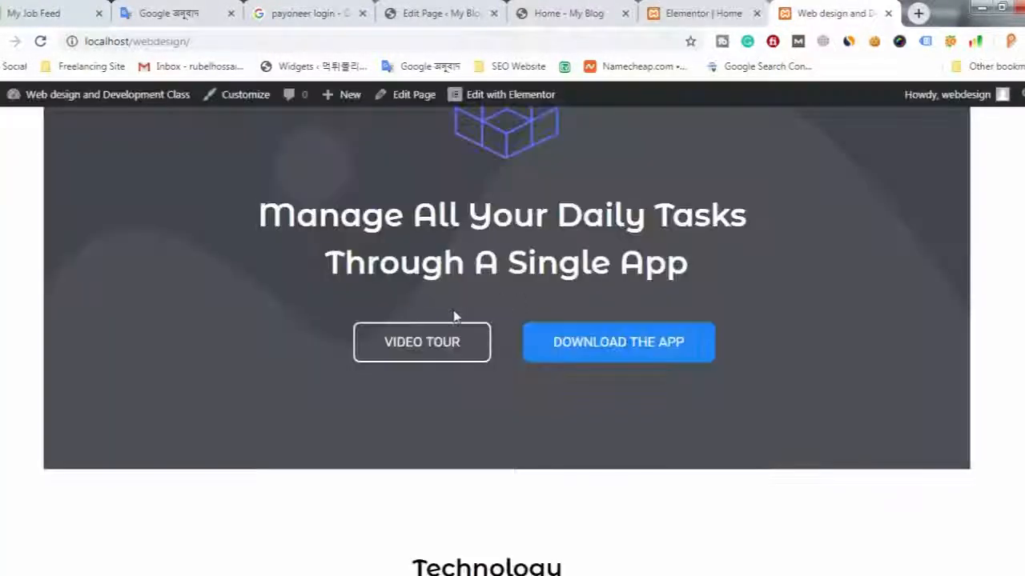
scroll(88, 338, "up", 3)
left_click(693, 13)
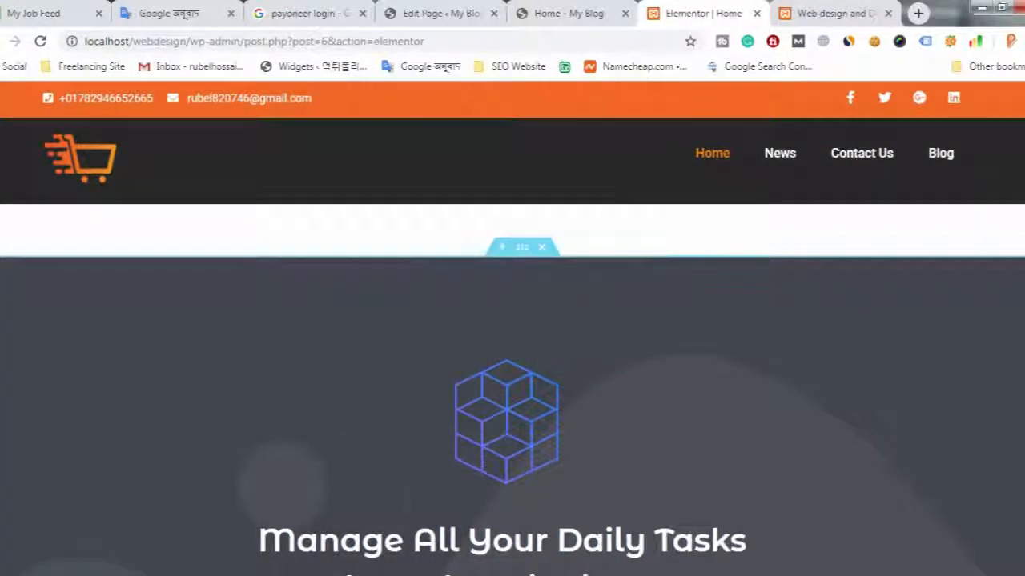
- Switch the hero section's Stretch Section option off and on again to compare both widths
left_click(520, 246)
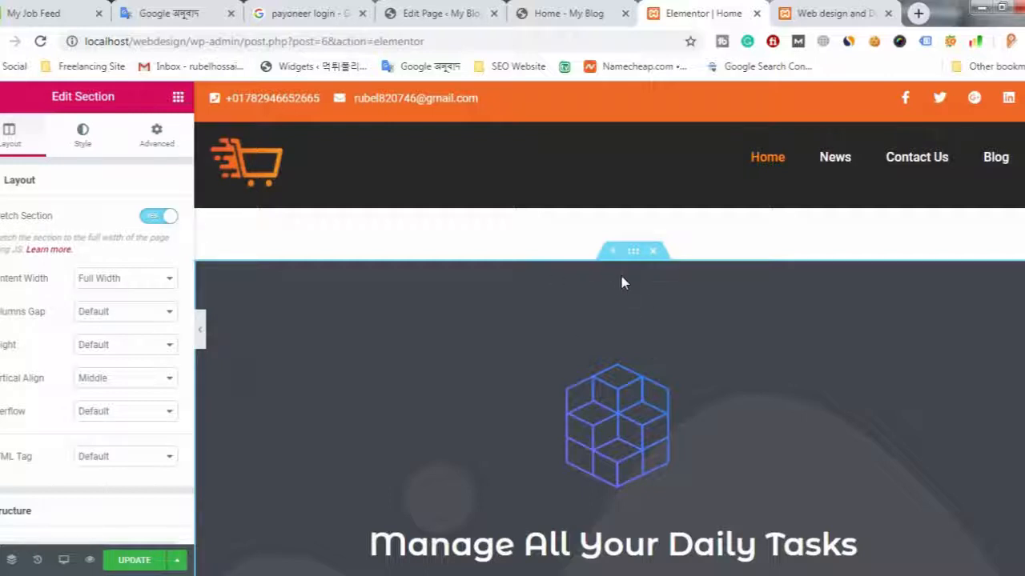
left_click(166, 217)
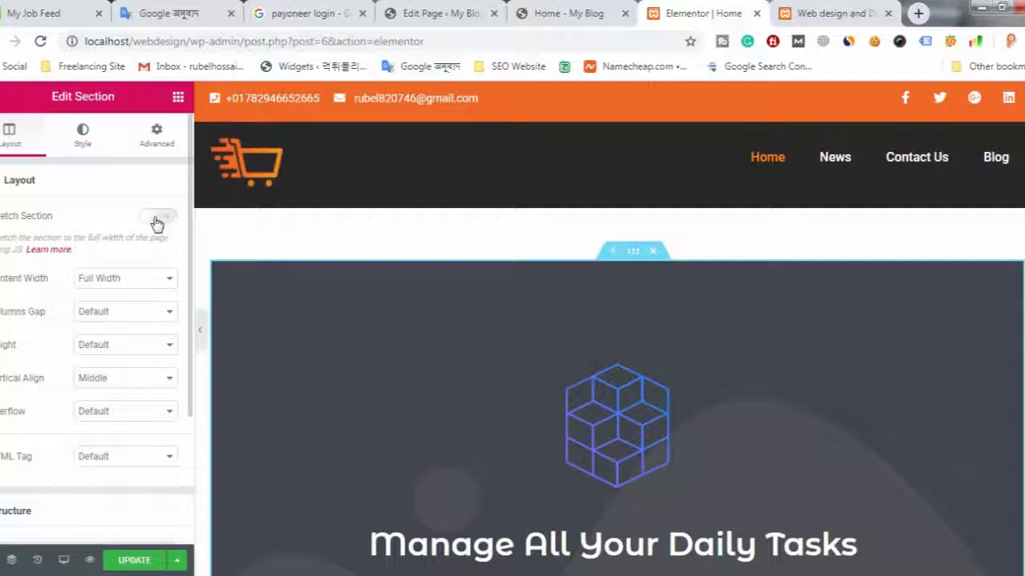
left_click(162, 218)
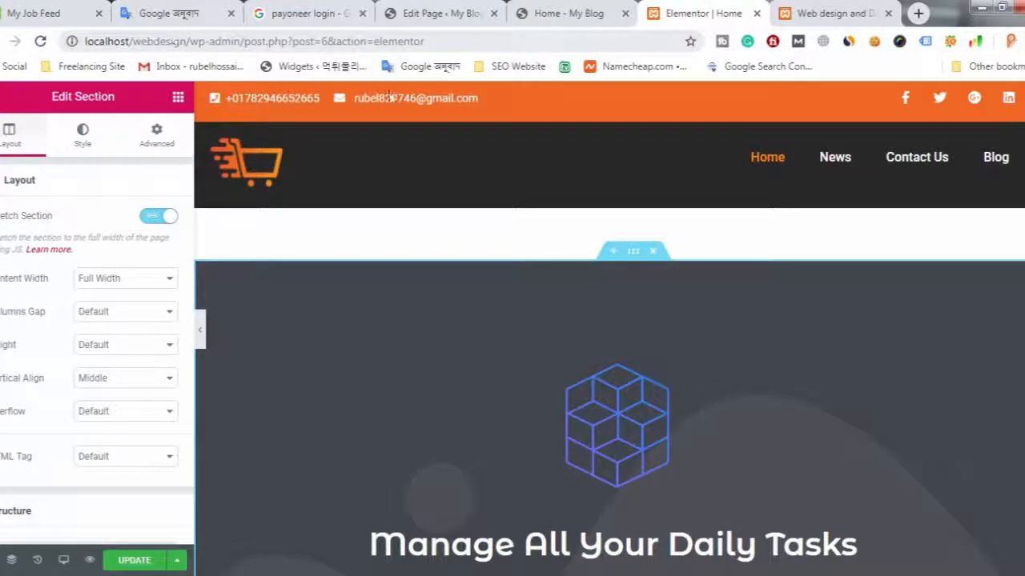
- Turn on Stretch Section for the Technology section below the hero
scroll(412, 316, "down", 7)
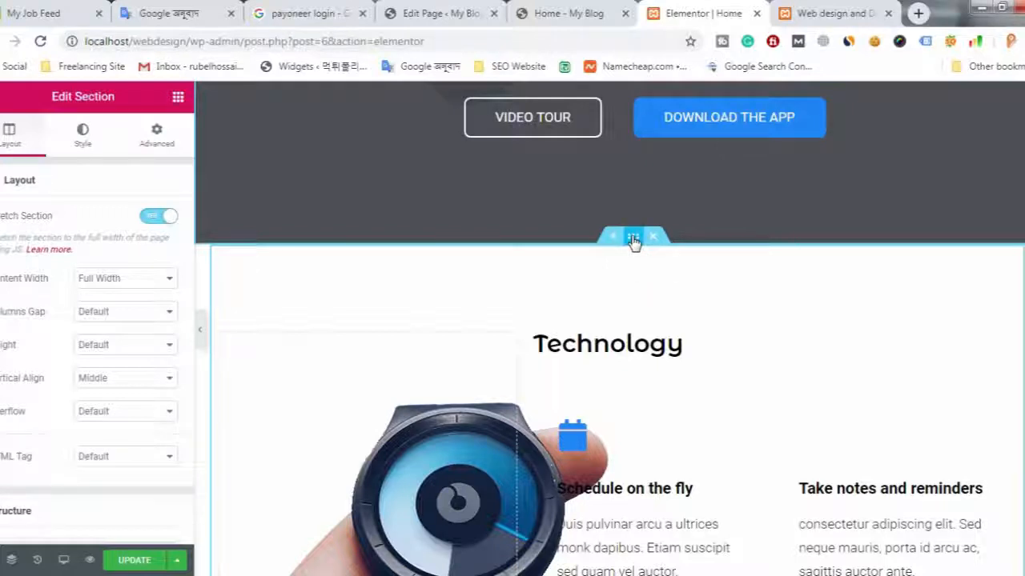
left_click(633, 240)
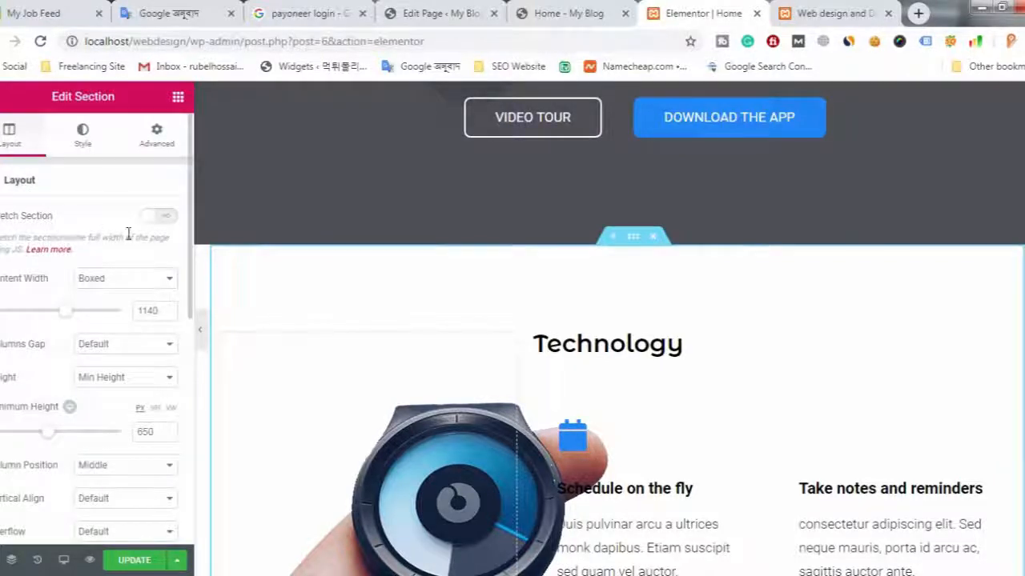
left_click(160, 217)
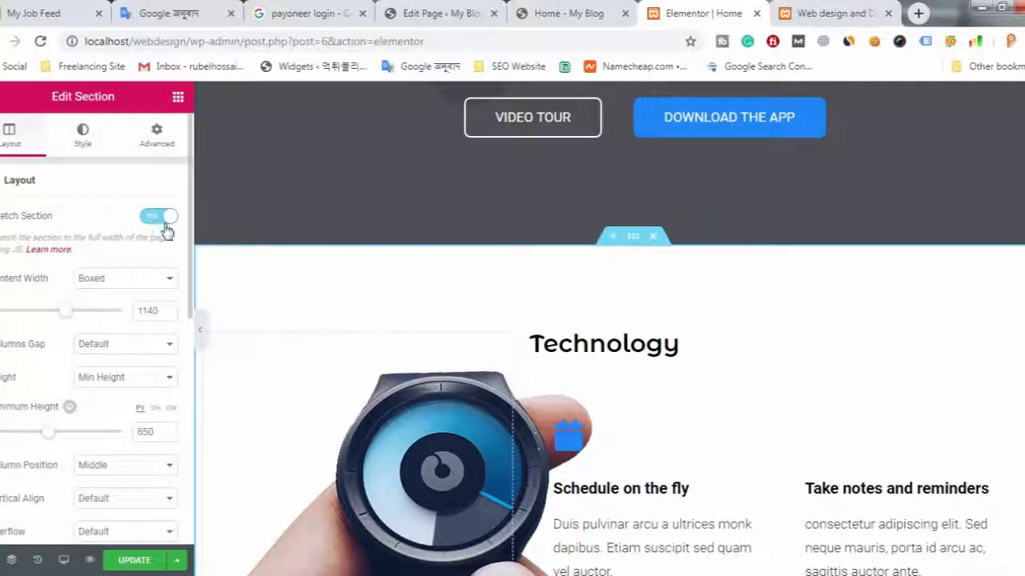
- Open the Our experts section's layout settings and turn on Stretch Section for it
scroll(528, 397, "down", 8)
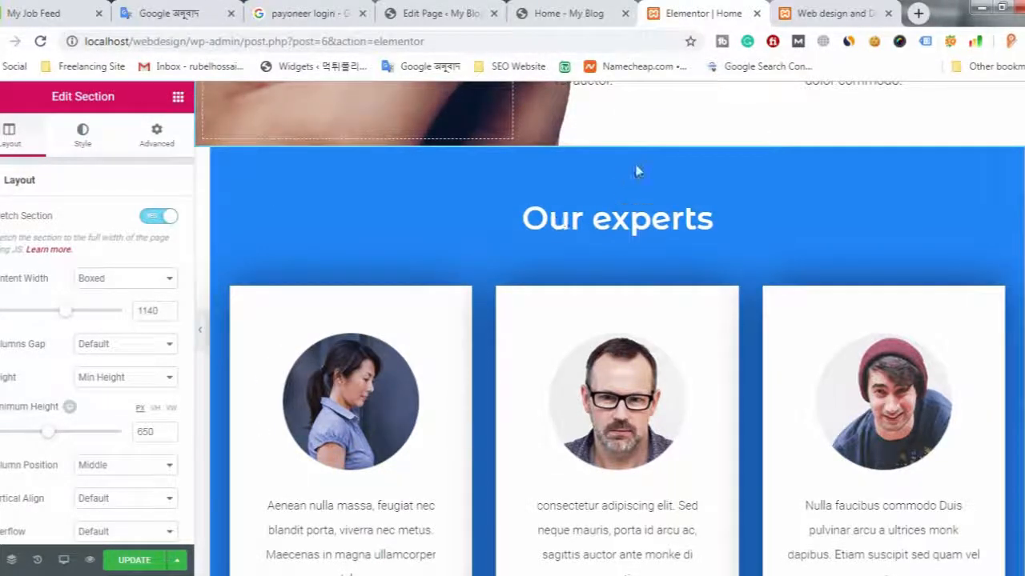
mouse_move(647, 149)
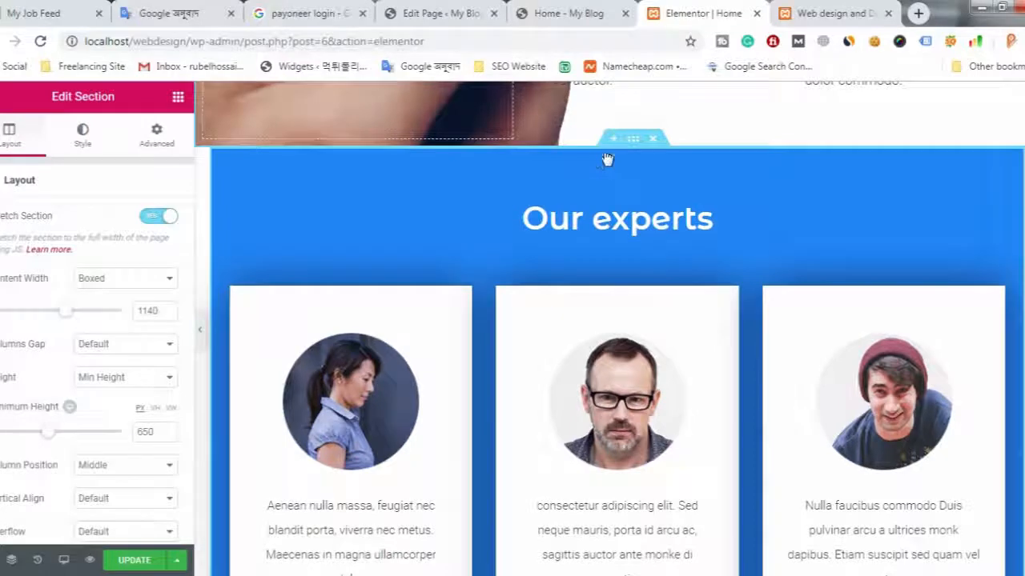
left_click_drag(633, 149, 632, 149)
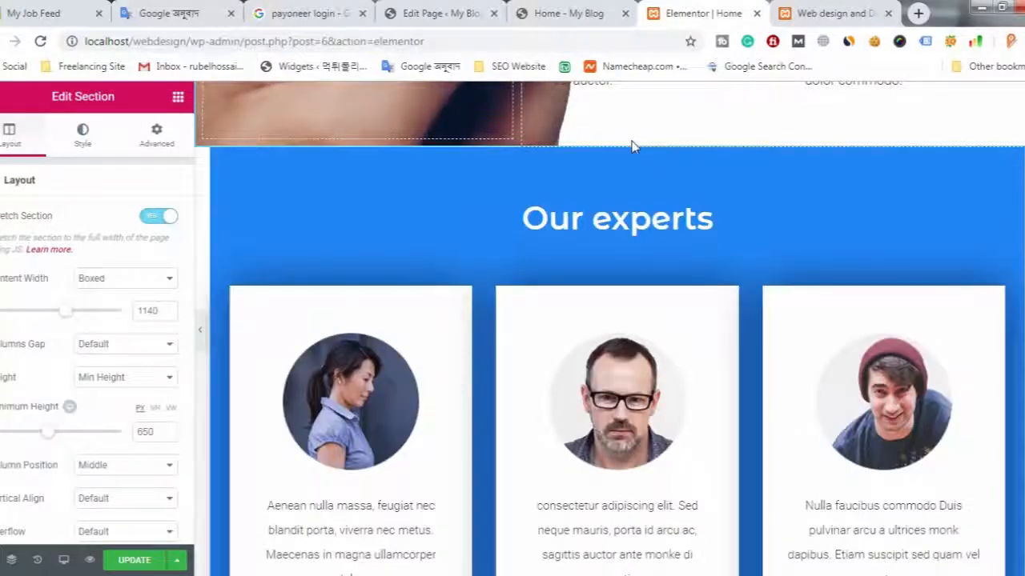
left_click_drag(633, 139, 271, 219)
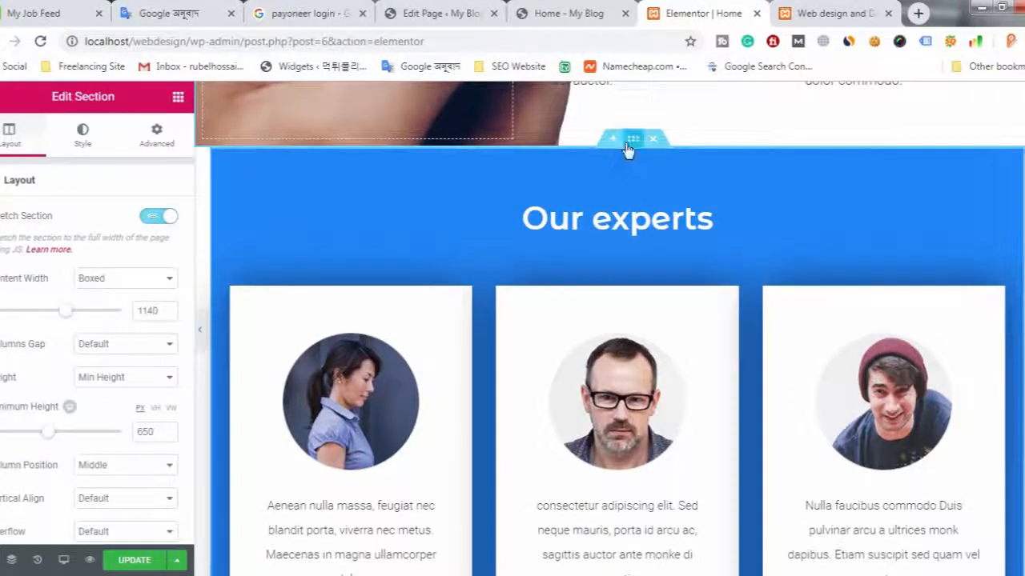
left_click_drag(631, 149, 629, 146)
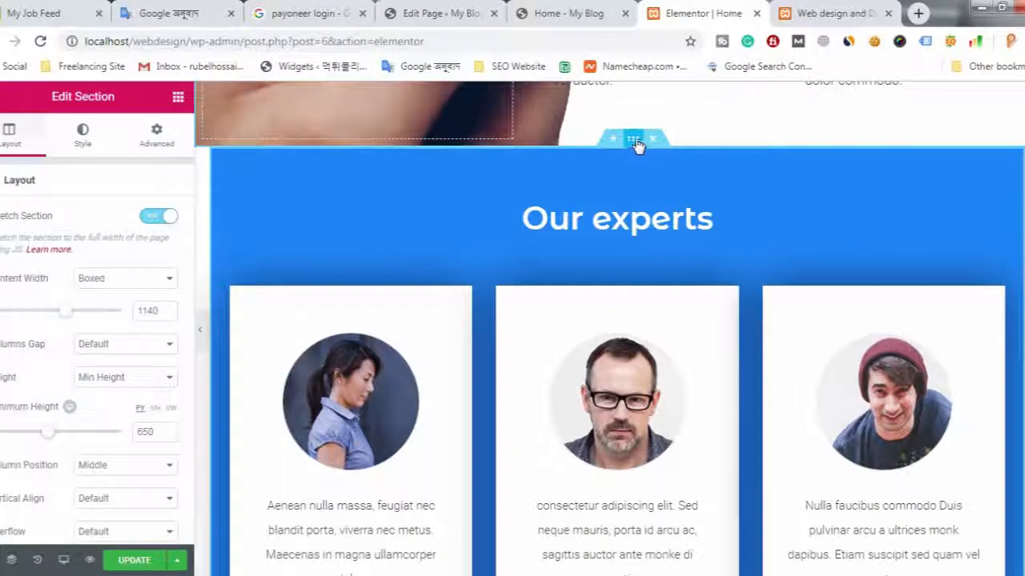
right_click(636, 144)
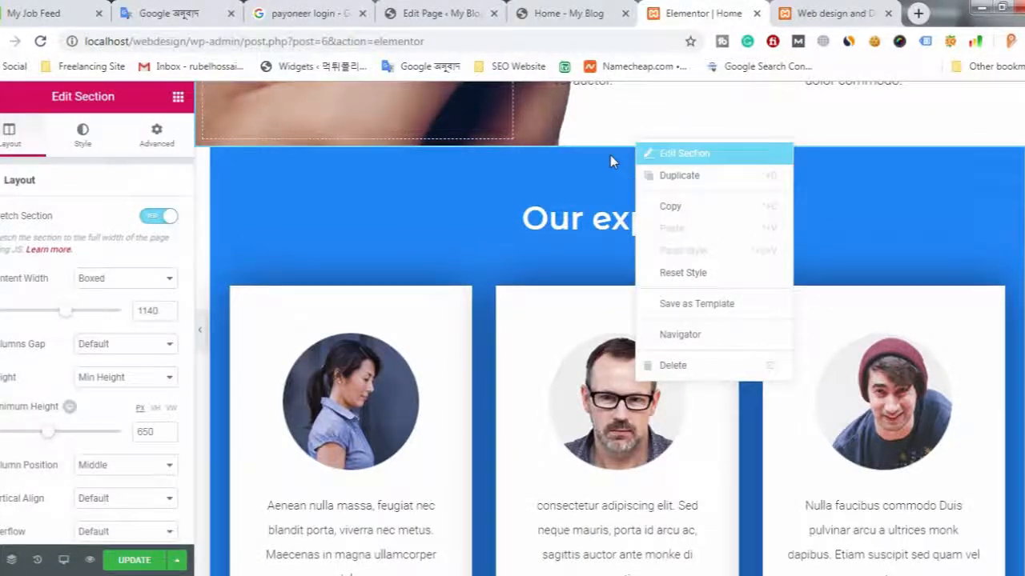
left_click(546, 190)
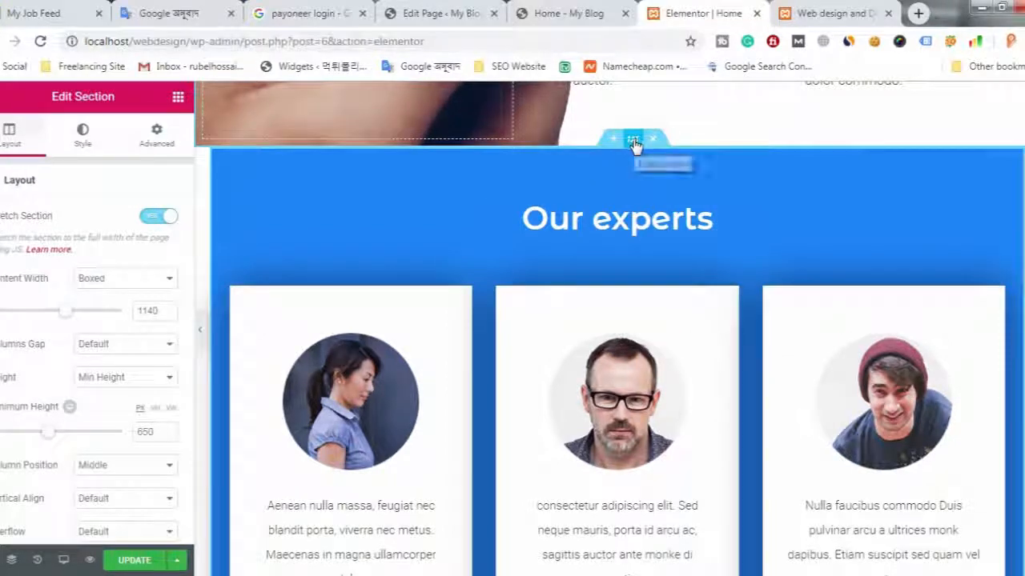
right_click(633, 145)
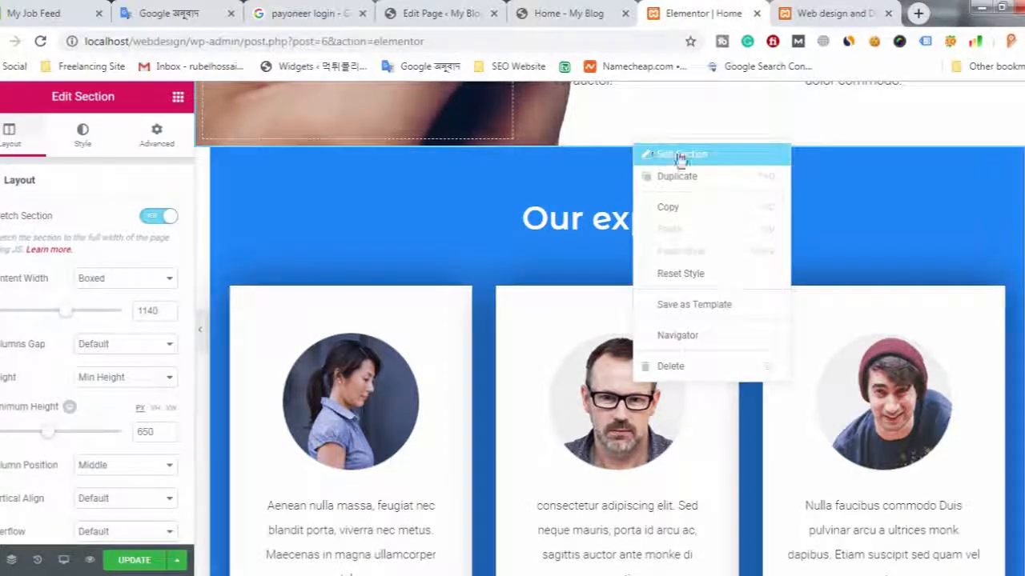
left_click(384, 233)
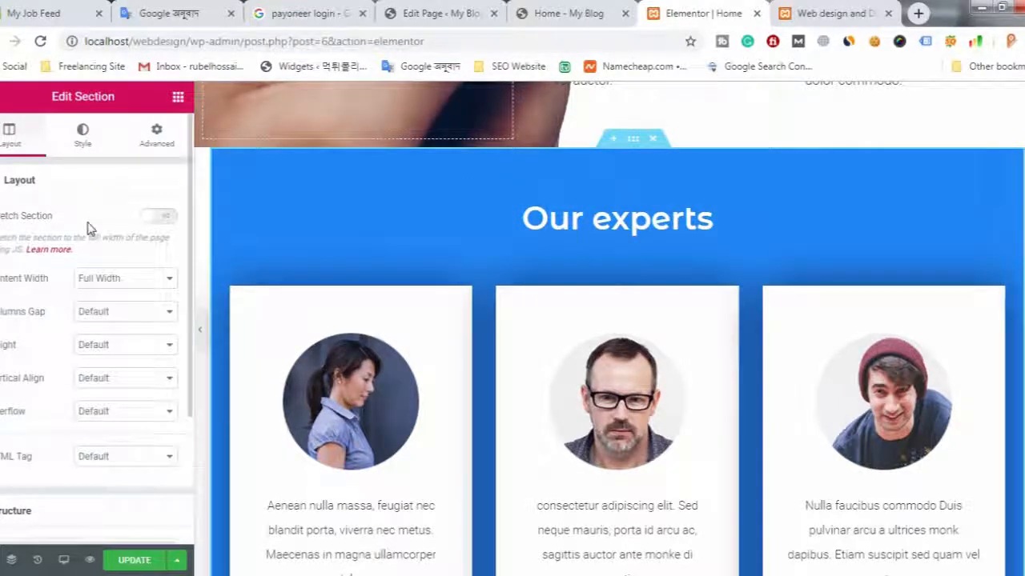
left_click(166, 221)
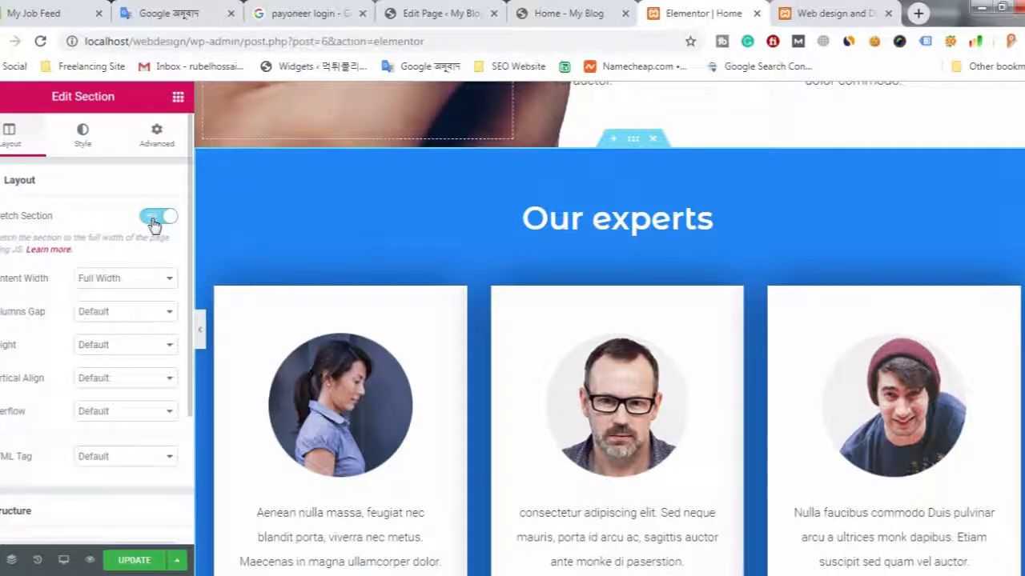
- Turn on Stretch Section for the grey testimonial section below the expert cards
scroll(397, 343, "down", 10)
scroll(386, 334, "down", 1)
scroll(387, 334, "up", 4)
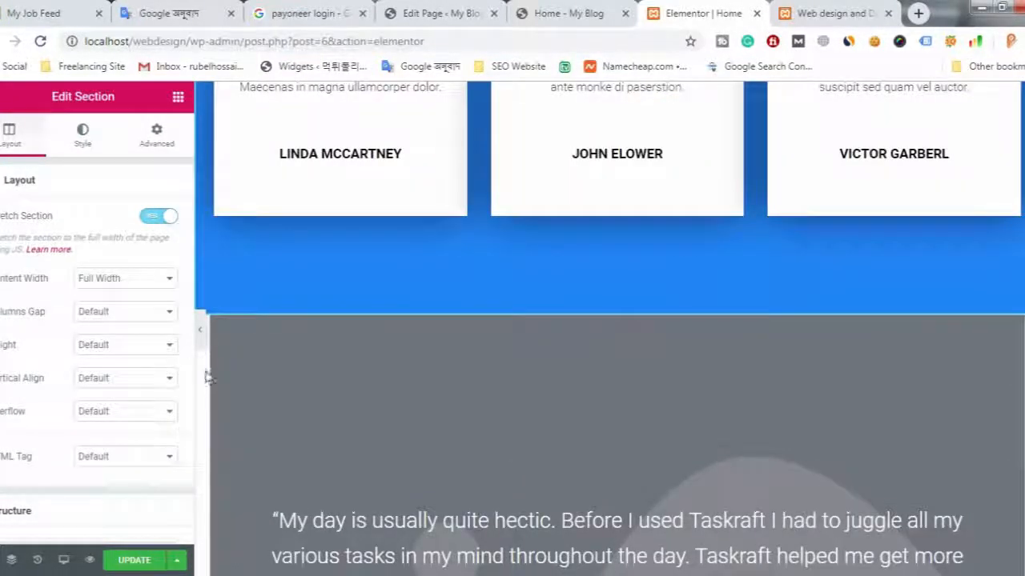
mouse_move(556, 352)
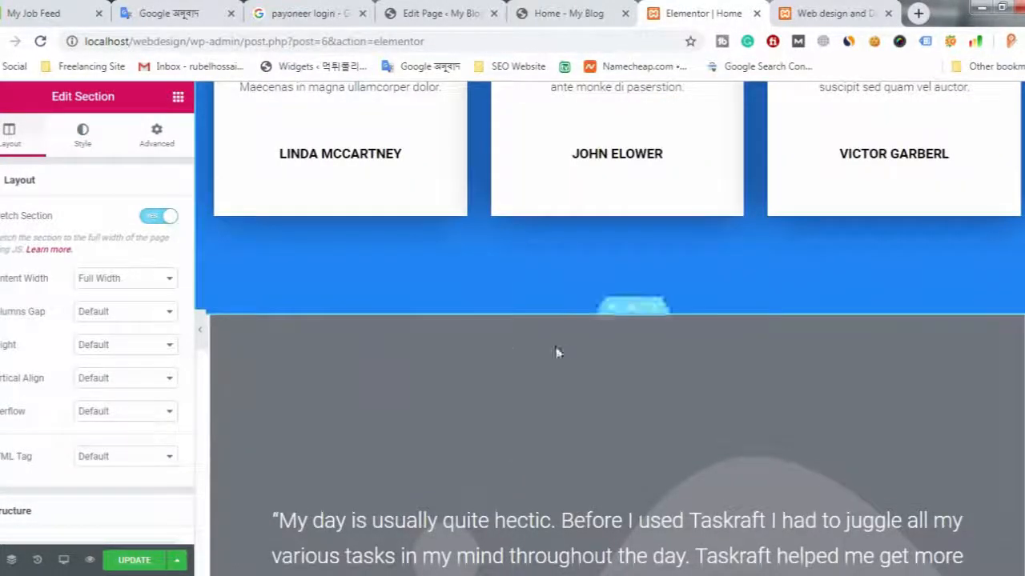
left_click(635, 309)
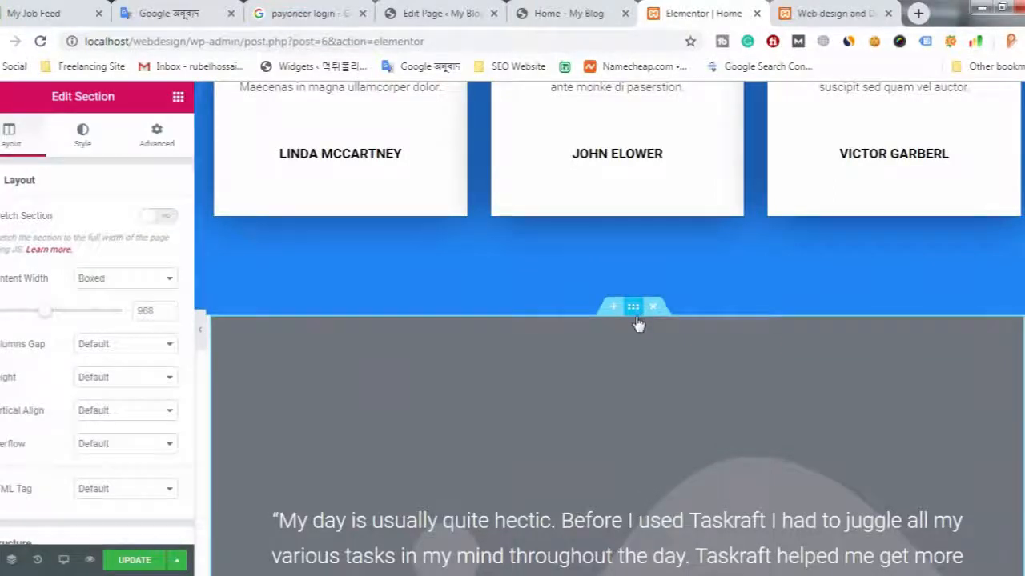
left_click(164, 218)
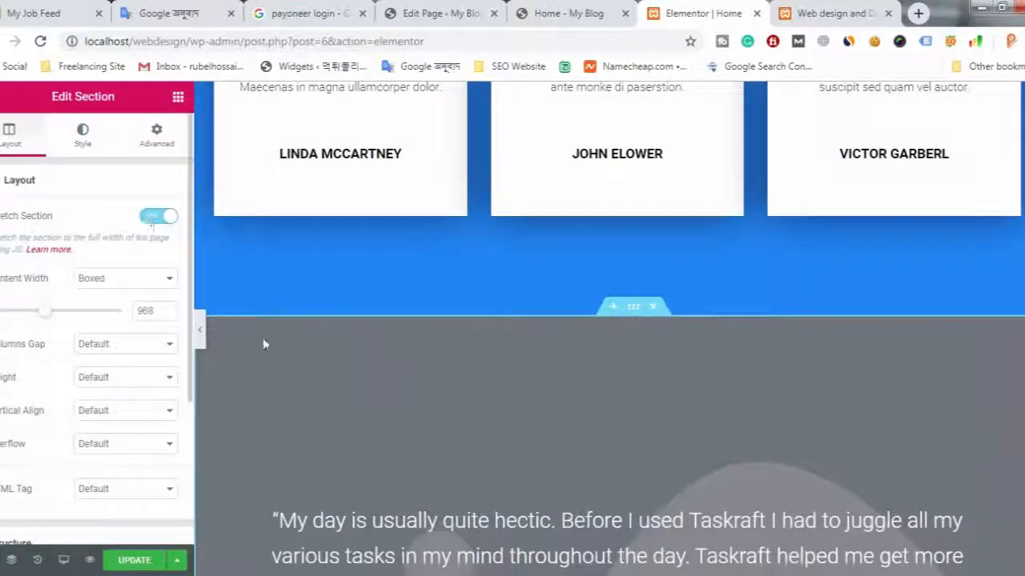
- Turn on Stretch Section for the Our clients section with the company logos
scroll(472, 389, "down", 8)
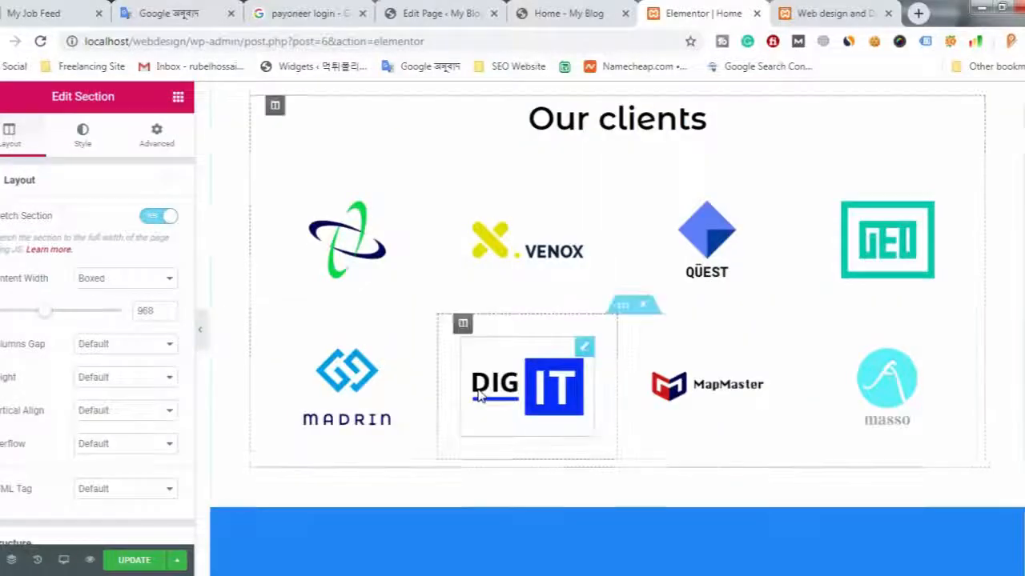
scroll(488, 390, "down", 2)
scroll(512, 376, "up", 3)
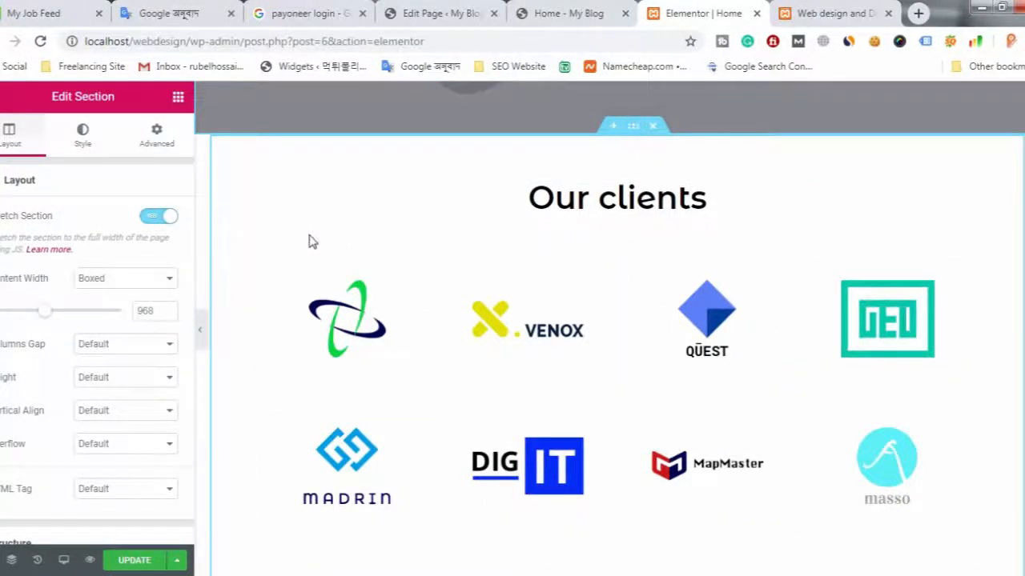
left_click(630, 130)
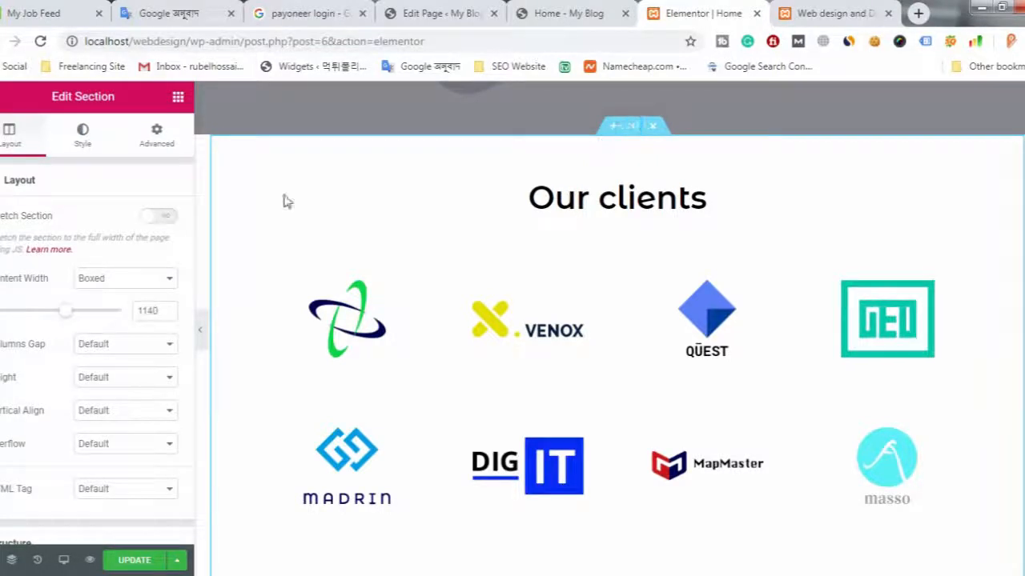
left_click(162, 218)
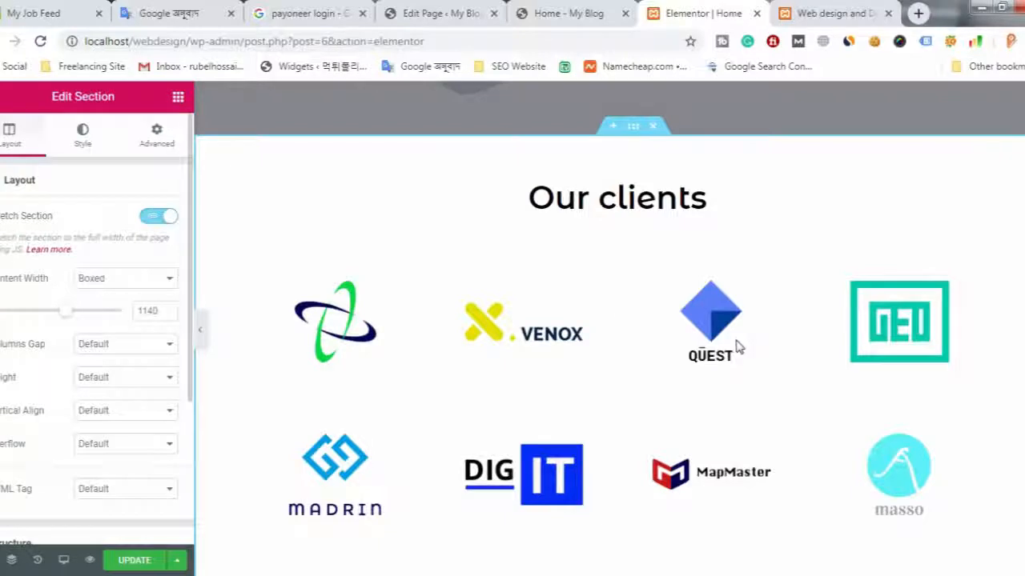
- Turn on Stretch Section for the blue section with About us, Our mission and Our offer
scroll(732, 345, "down", 5)
scroll(545, 349, "up", 1)
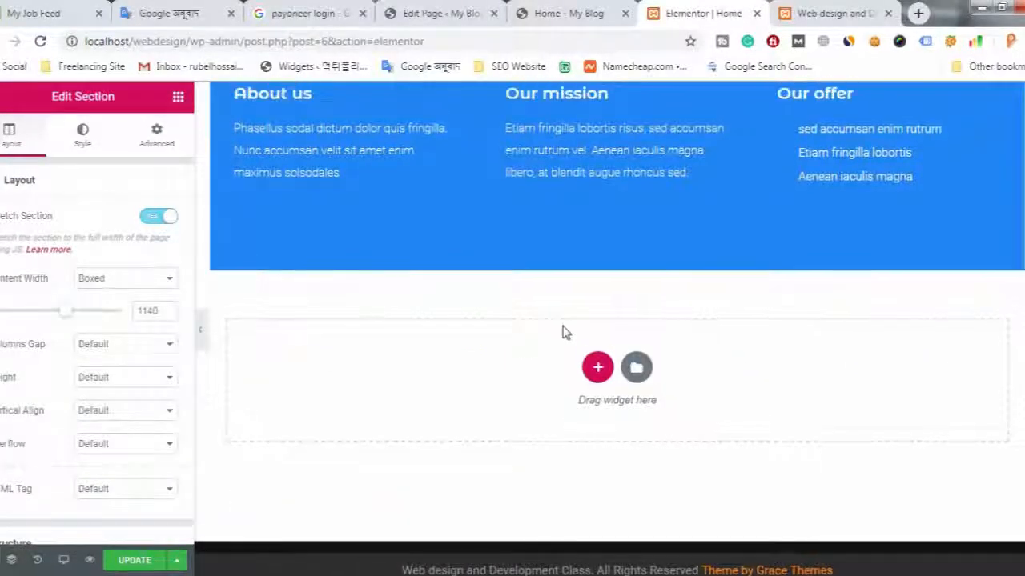
scroll(565, 332, "up", 2)
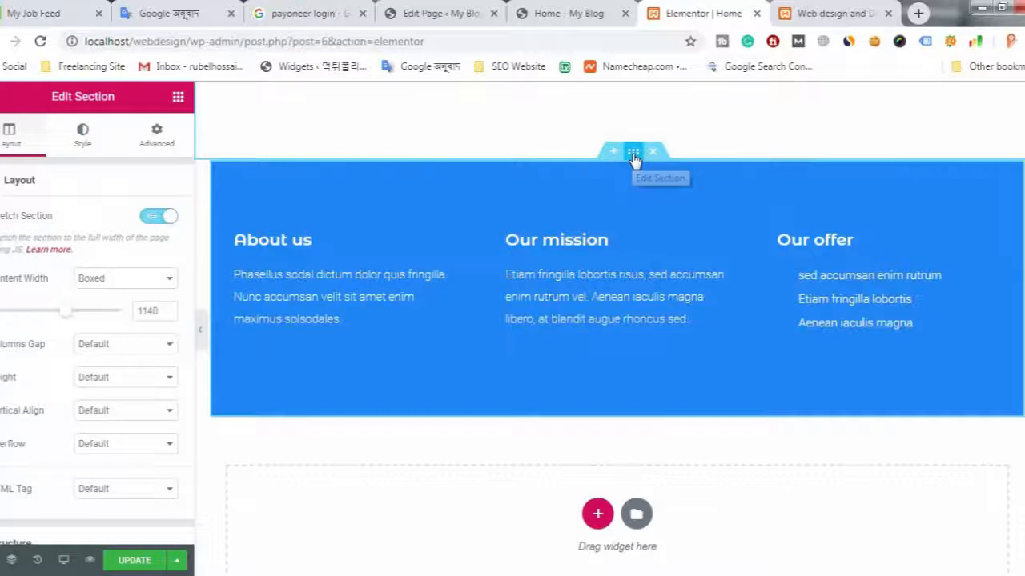
left_click(159, 221)
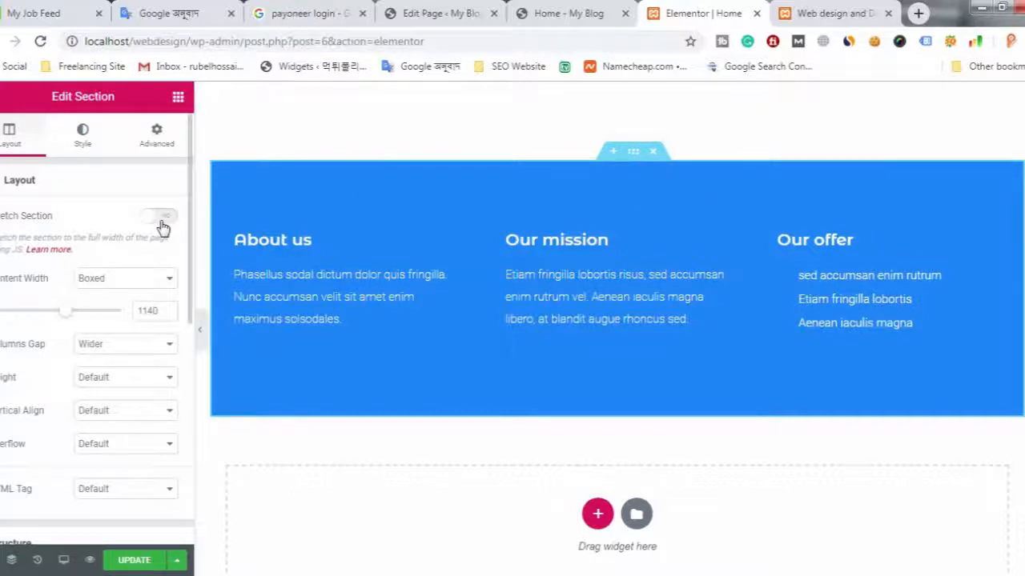
left_click(161, 225)
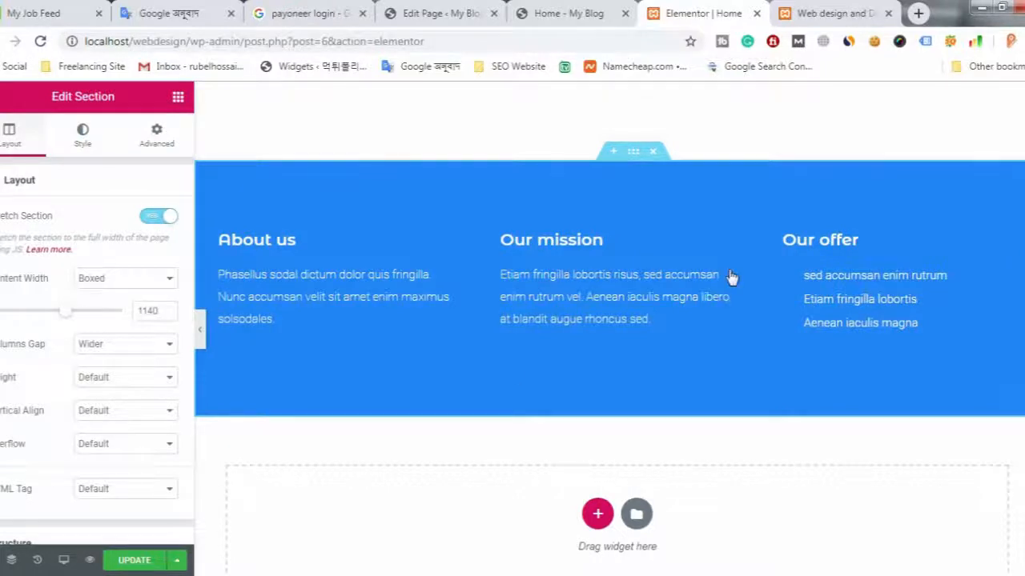
- Check the hero on the live home page, and update the page in the Elementor editor to publish the stretched sections
scroll(731, 276, "up", 15)
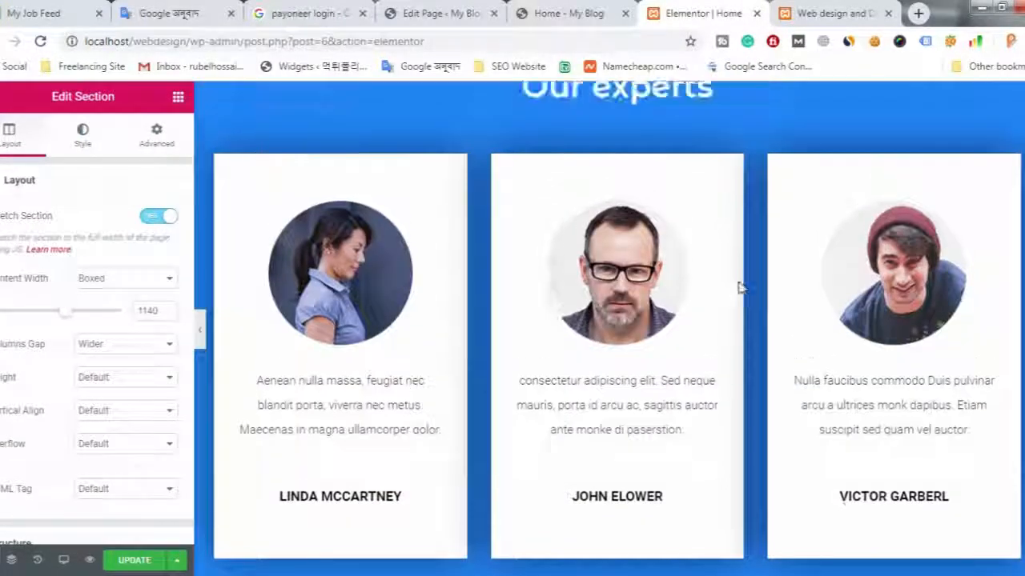
scroll(740, 288, "up", 10)
left_click(832, 12)
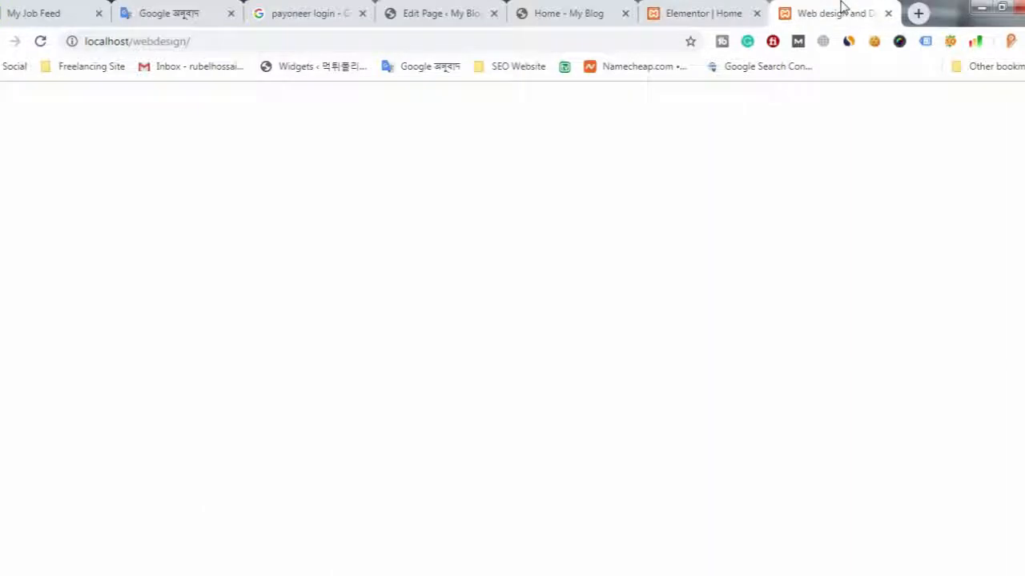
scroll(584, 327, "down", 4)
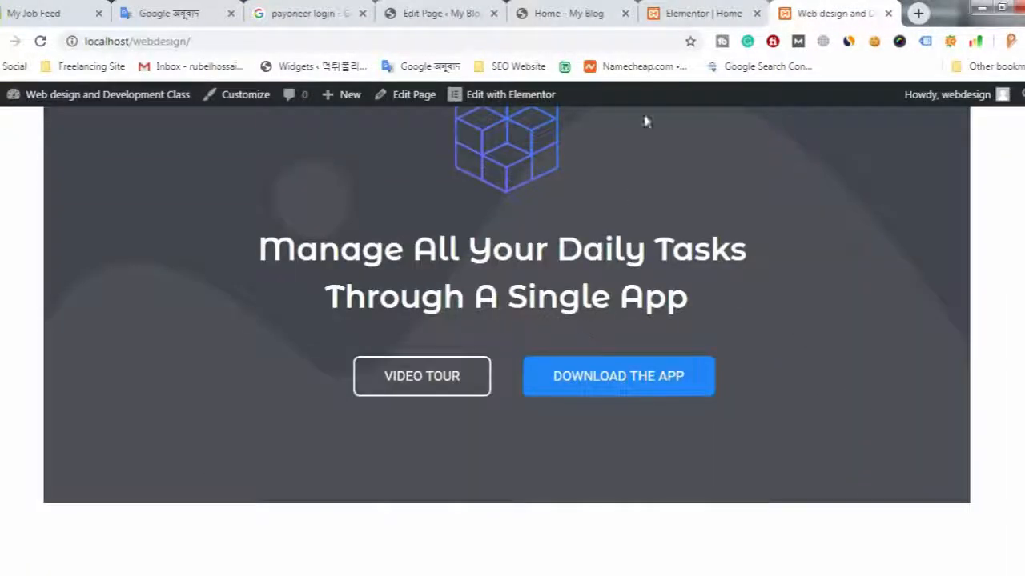
left_click(693, 8)
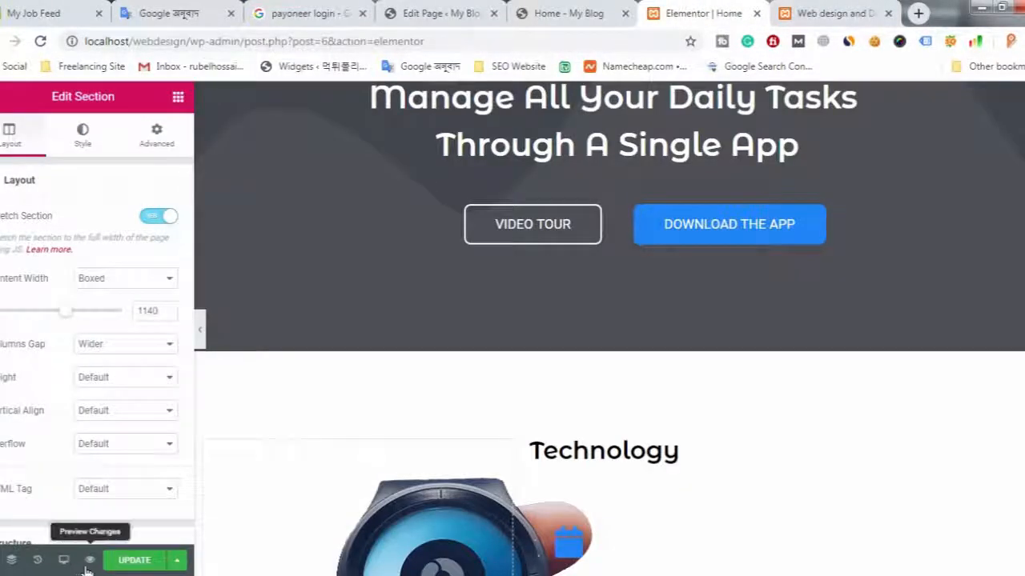
left_click(157, 564)
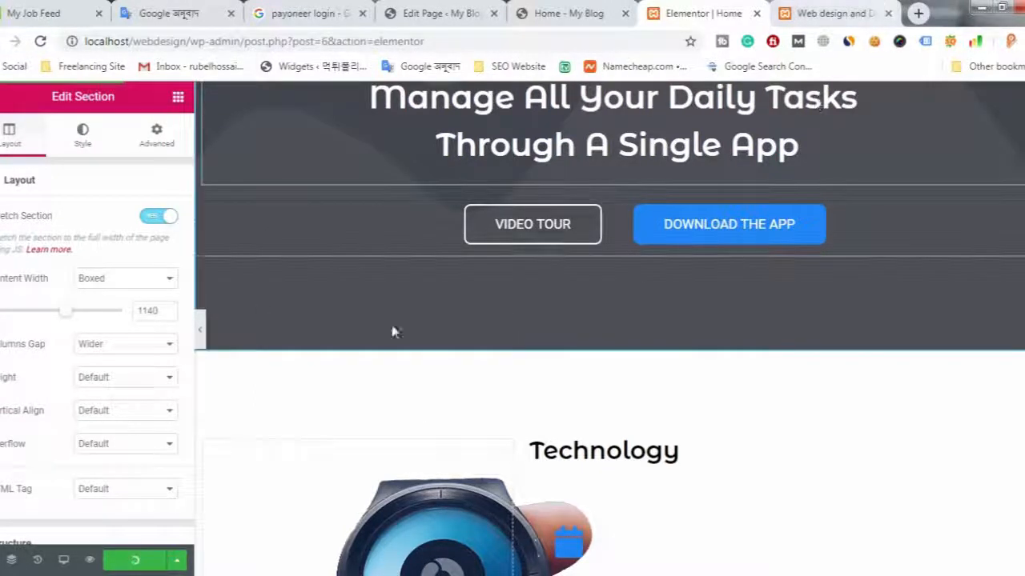
- Reload the live page localhost/webdesign/ and examine the section widths and the icons in the Technology section
left_click(811, 11)
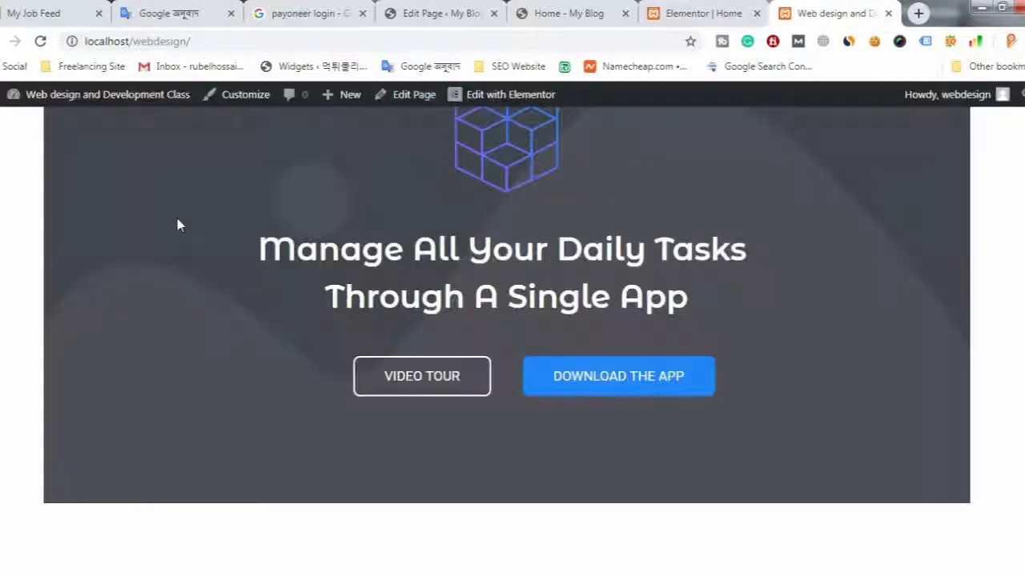
left_click(156, 41)
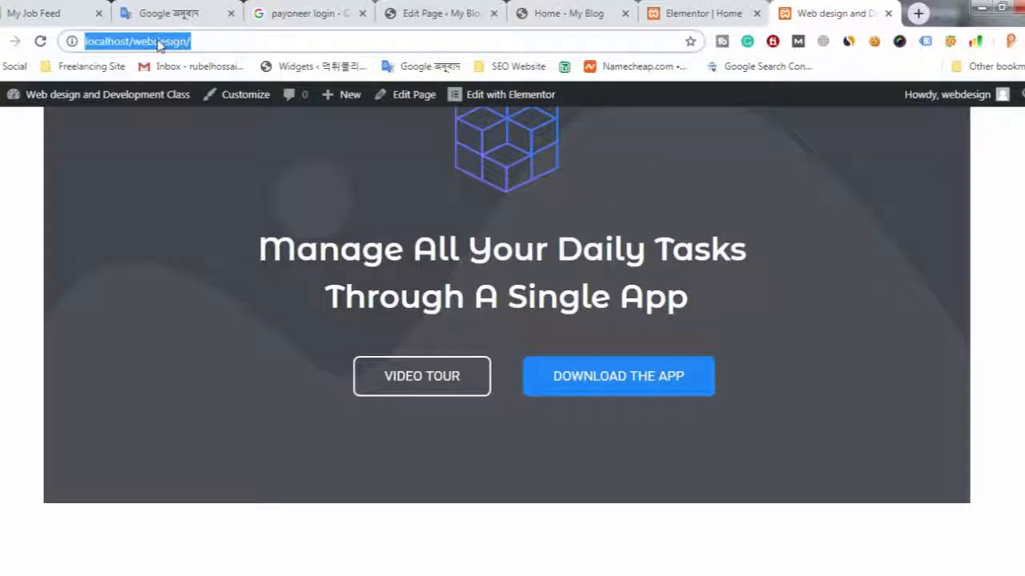
key("Return")
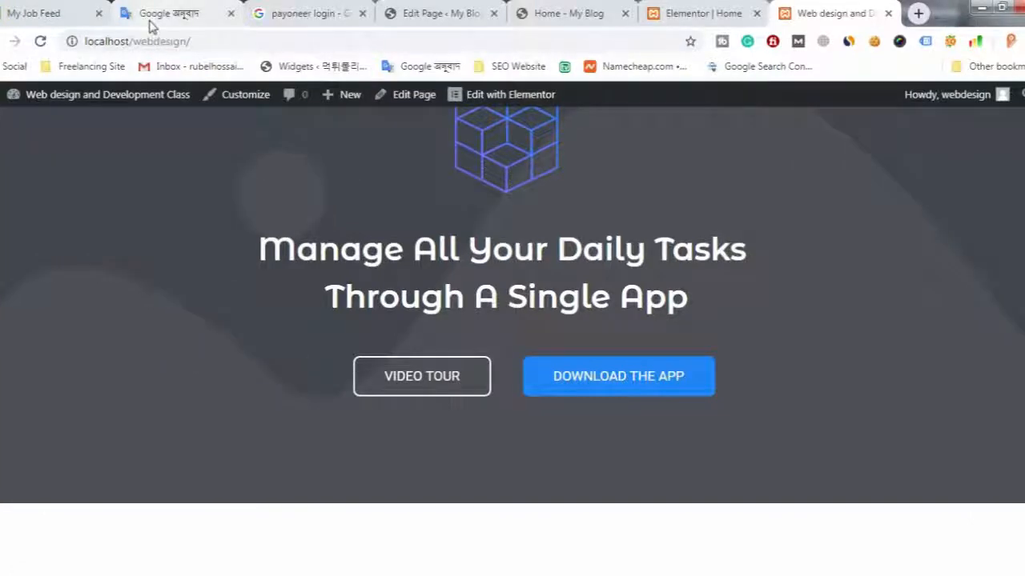
scroll(782, 451, "up", 4)
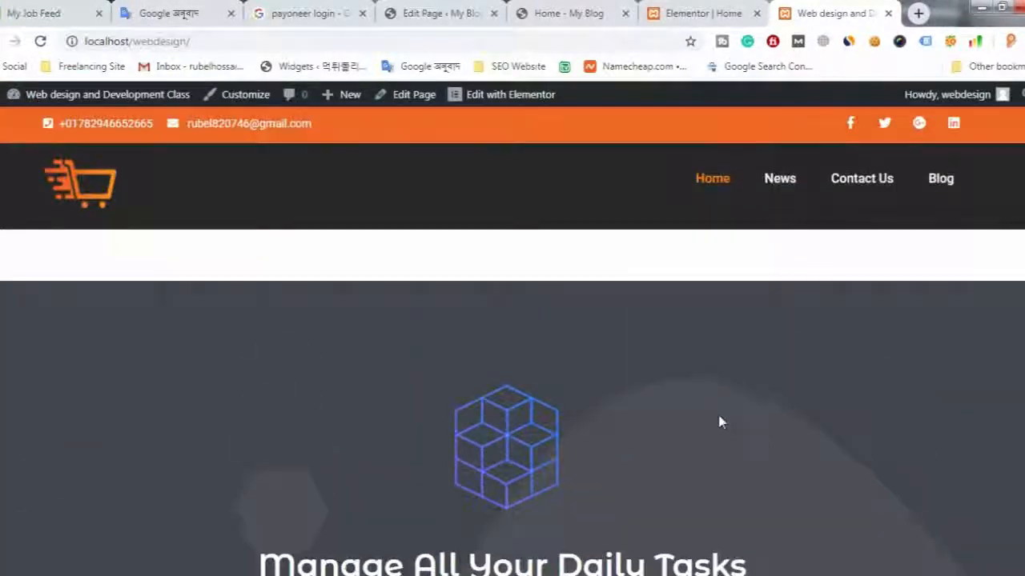
scroll(720, 421, "down", 5)
scroll(702, 414, "down", 20)
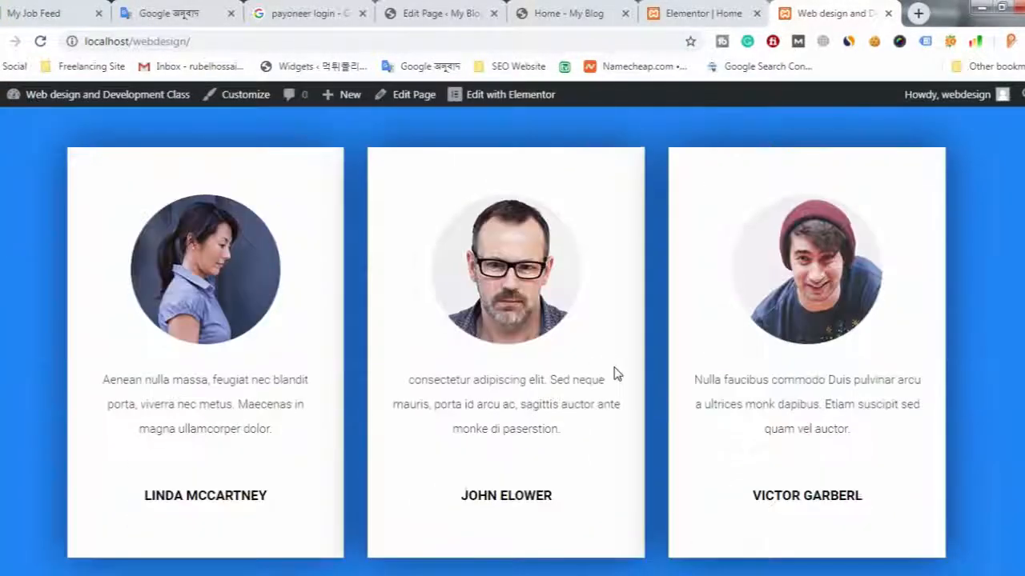
scroll(615, 375, "down", 7)
scroll(614, 374, "up", 13)
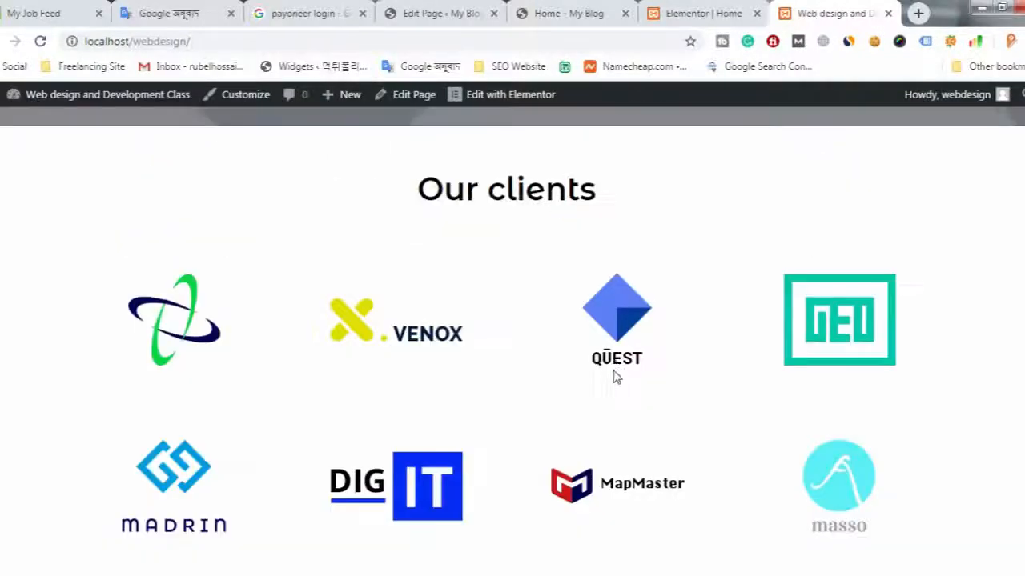
scroll(614, 385, "up", 12)
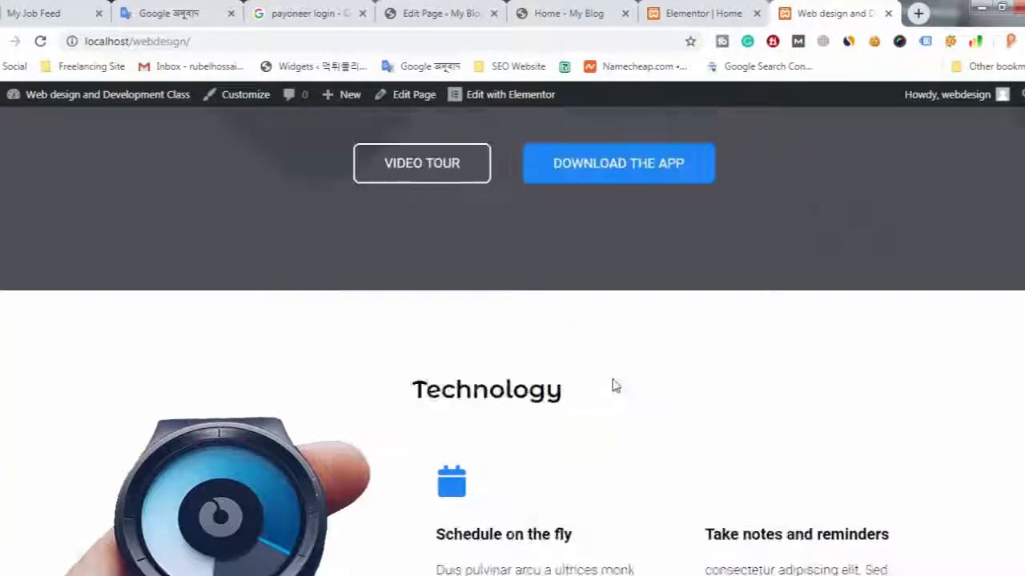
scroll(613, 386, "down", 5)
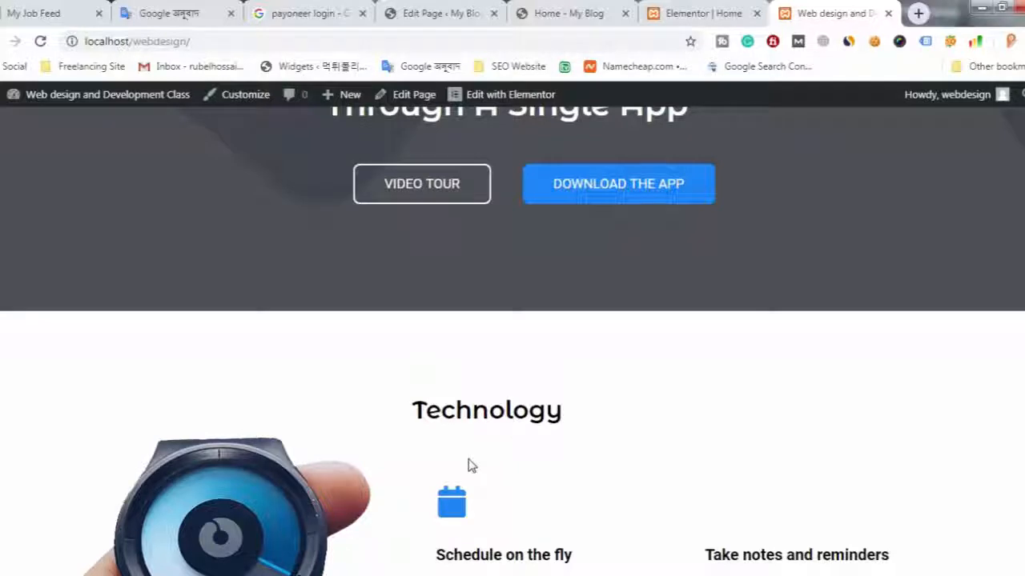
scroll(469, 466, "down", 3)
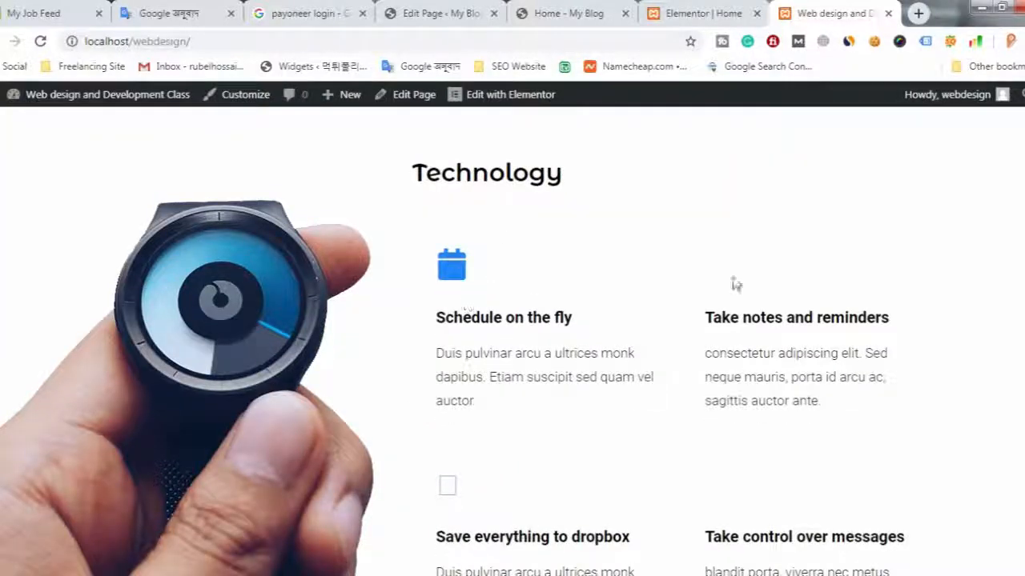
scroll(711, 444, "down", 2)
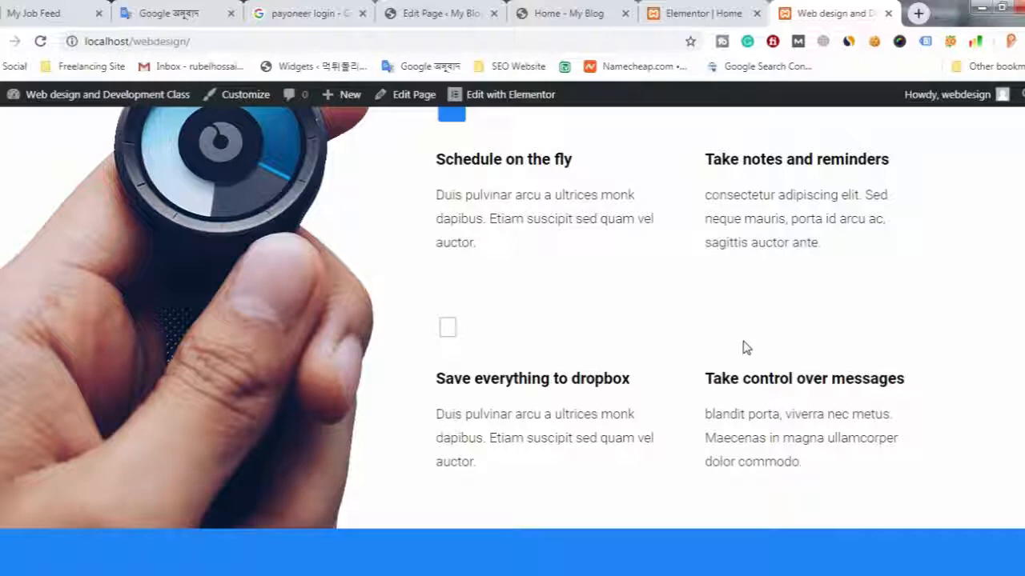
- In the Elementor editor, open the blank icon widgets above Take notes and reminders and Save everything to dropbox to restore their icons
left_click(701, 9)
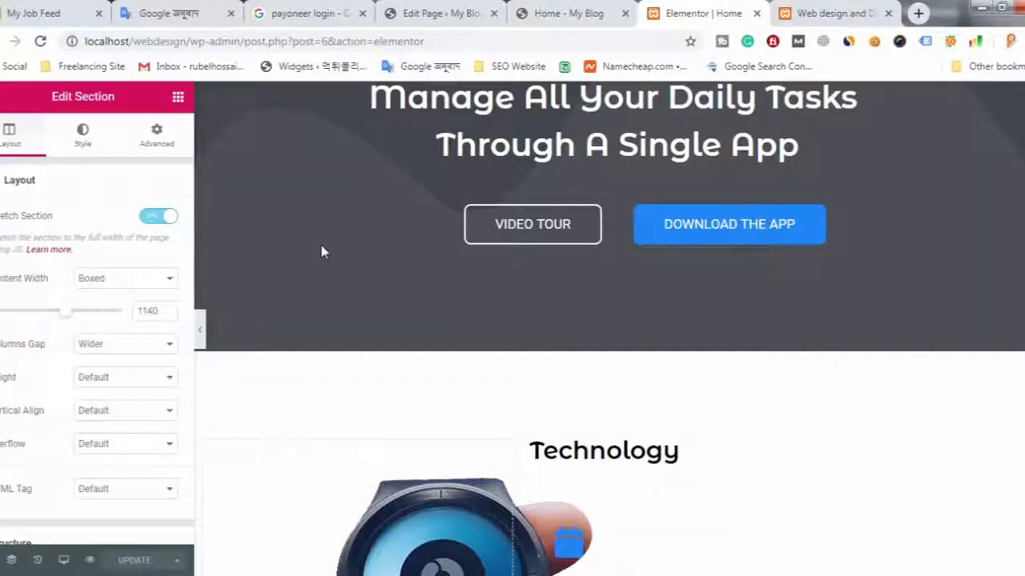
scroll(530, 371, "down", 3)
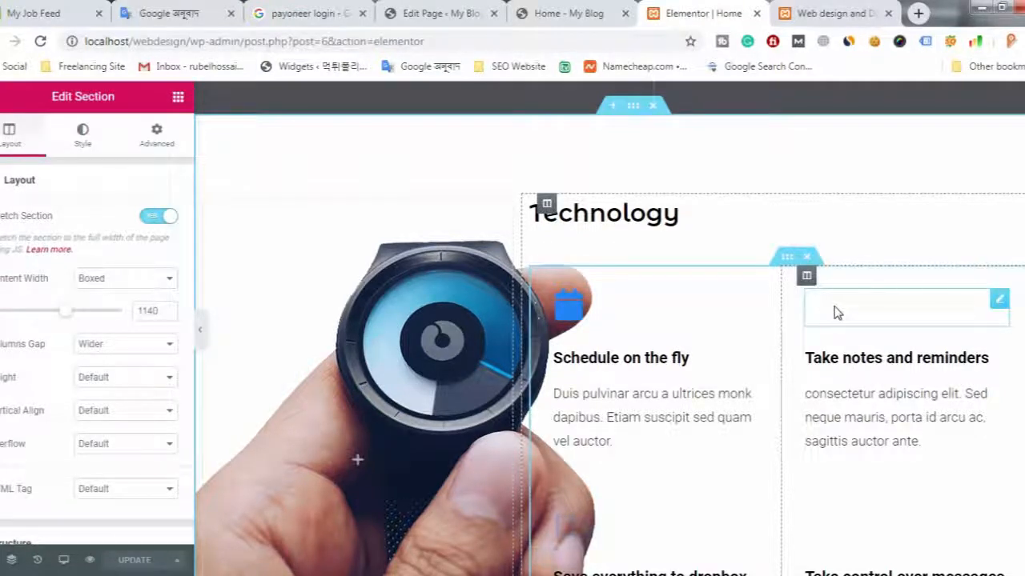
left_click(999, 302)
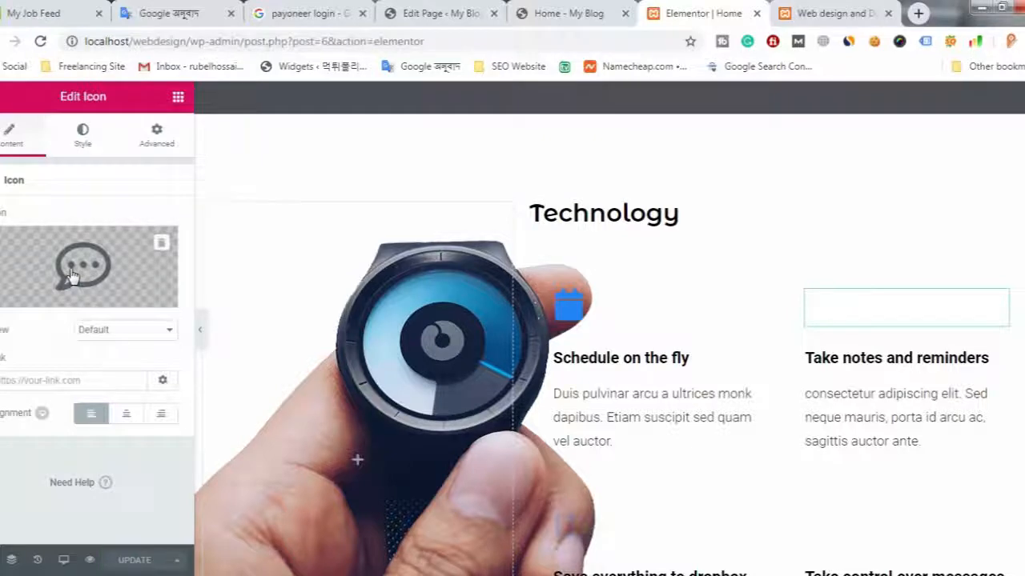
scroll(864, 330, "down", 1)
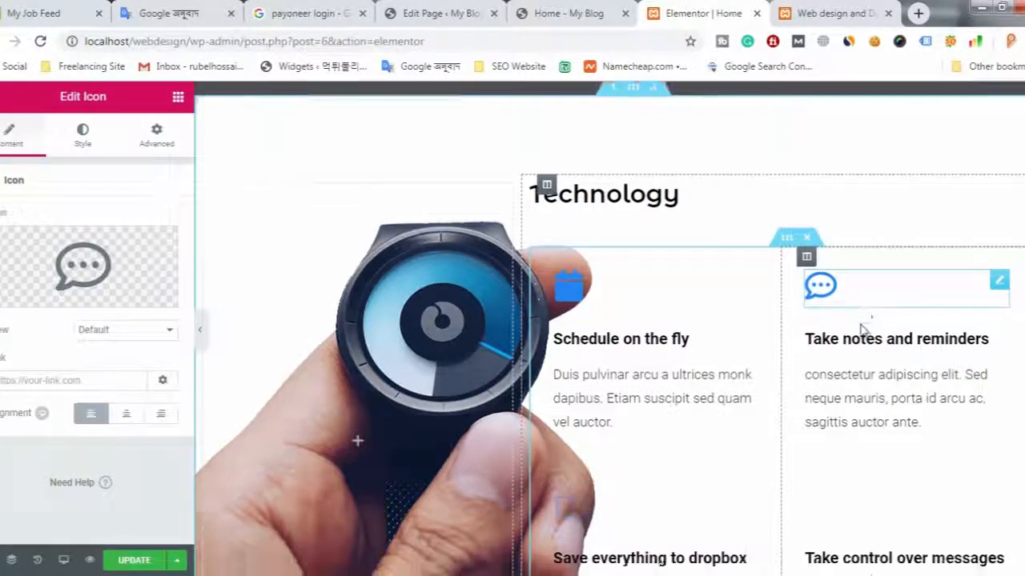
scroll(864, 330, "down", 2)
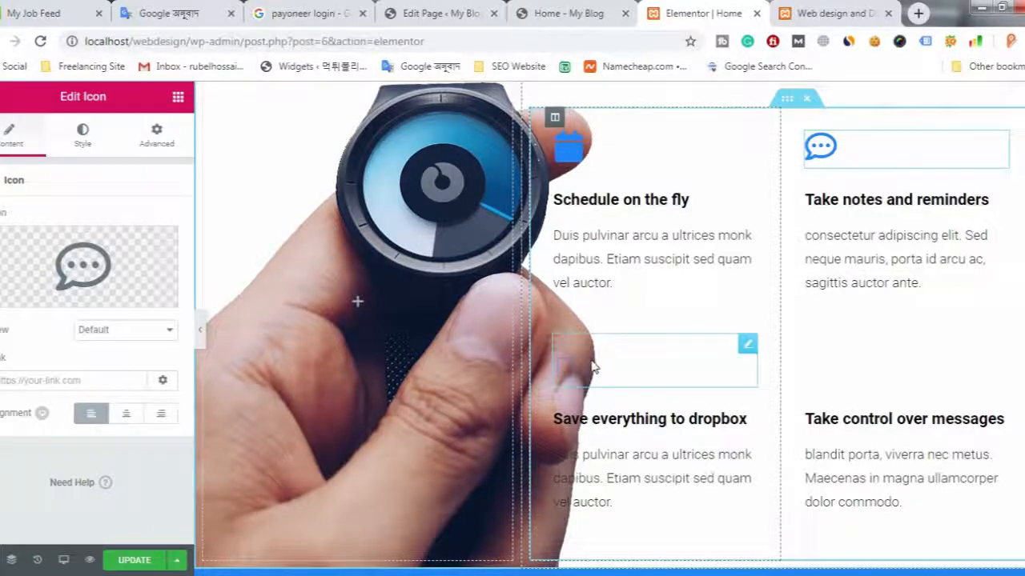
left_click(746, 350)
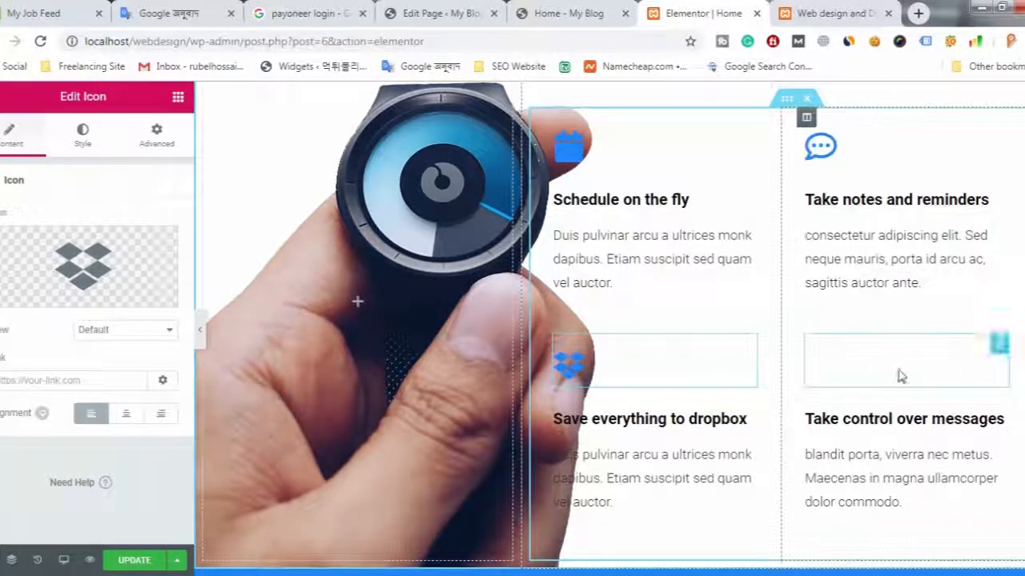
- Open the envelope icon widget above Take control over messages and move it above the Technology heading
left_click_drag(997, 350, 993, 378)
scroll(997, 381, "up", 1)
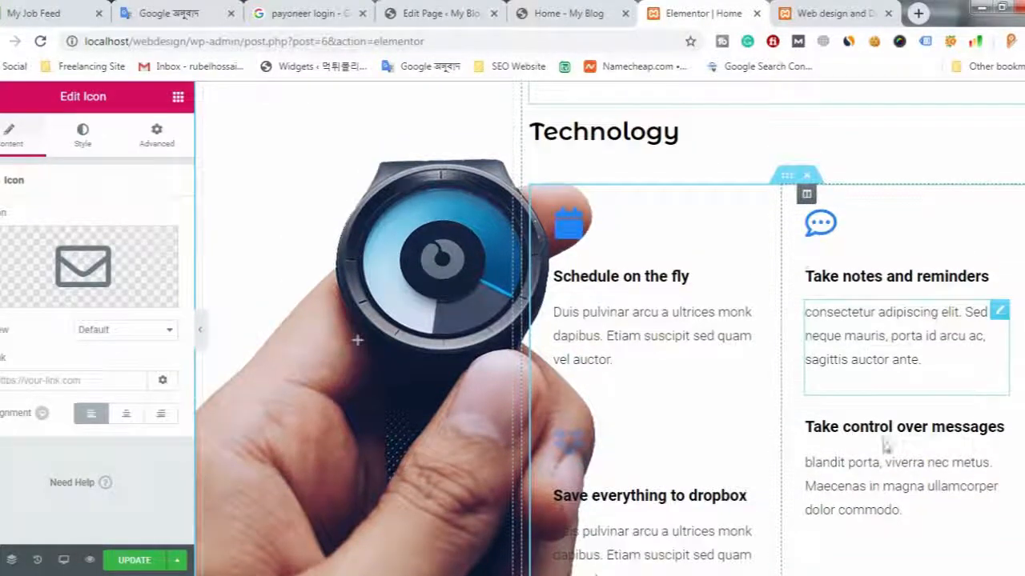
scroll(882, 442, "up", 3)
scroll(858, 457, "down", 3)
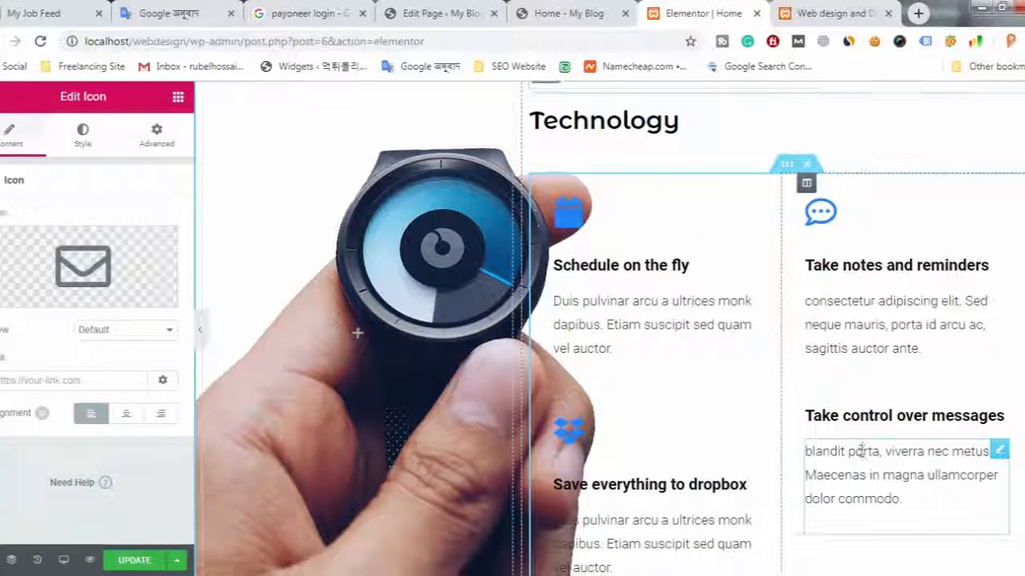
scroll(863, 457, "down", 1)
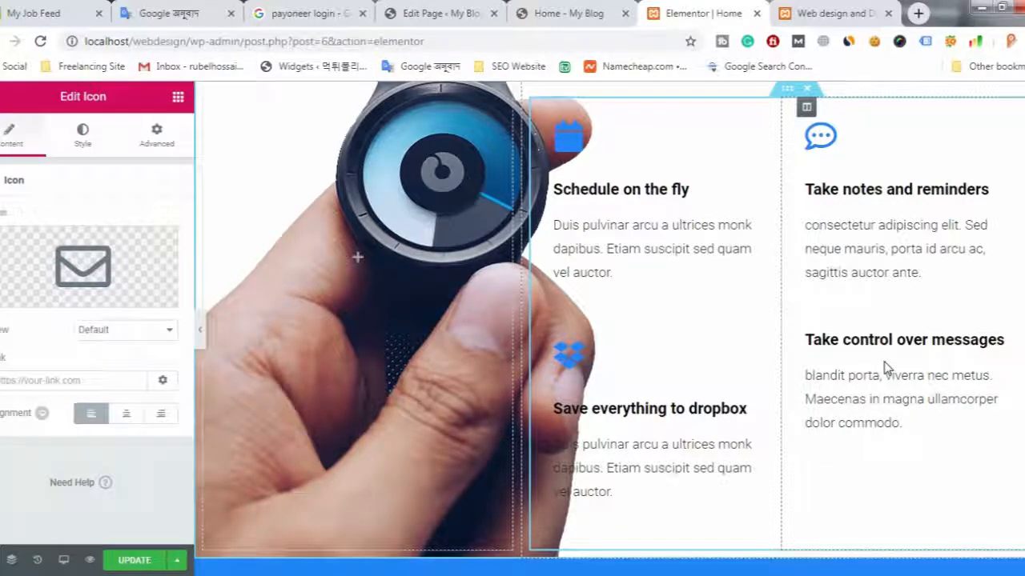
scroll(923, 389, "up", 4)
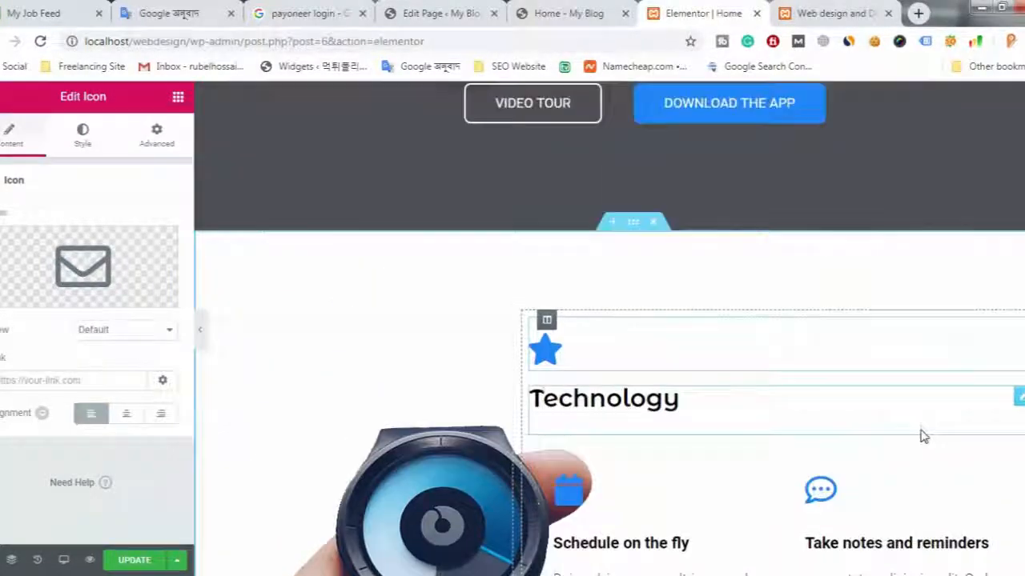
scroll(924, 435, "down", 5)
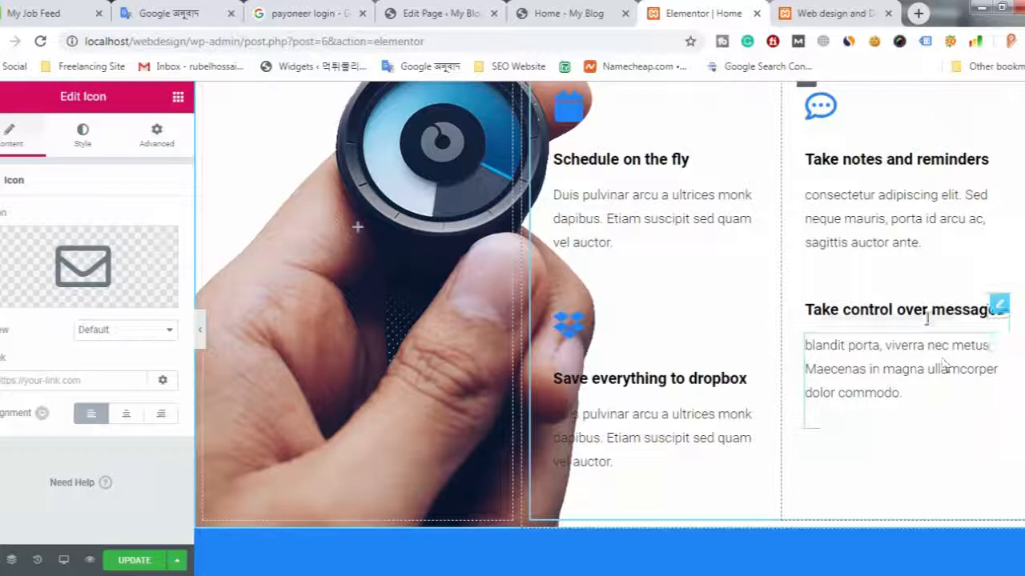
- Duplicate the Dropbox icon above Save everything to dropbox and move the copy above the Take control over messages heading
left_click(833, 342)
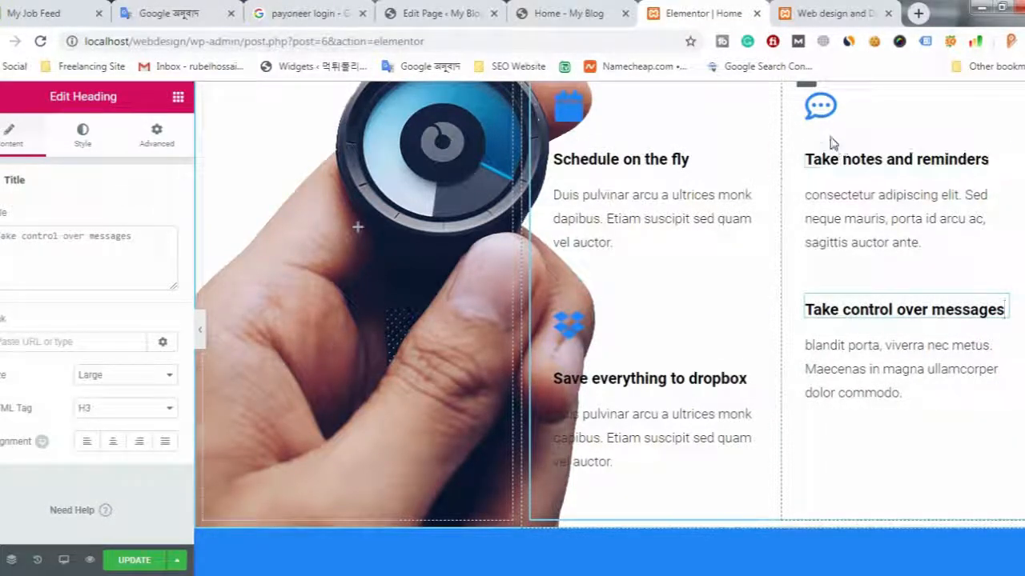
right_click(734, 314)
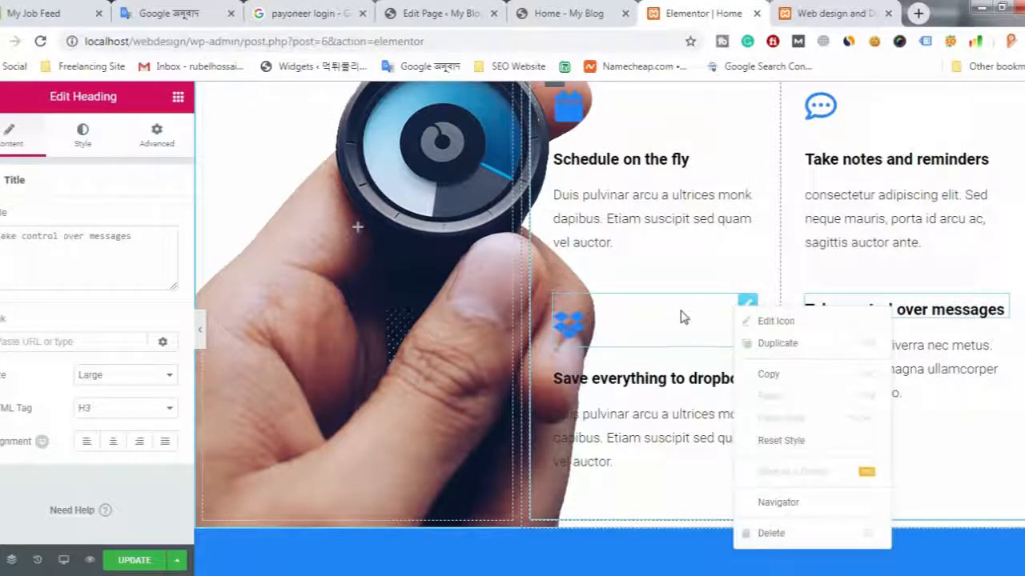
right_click(633, 324)
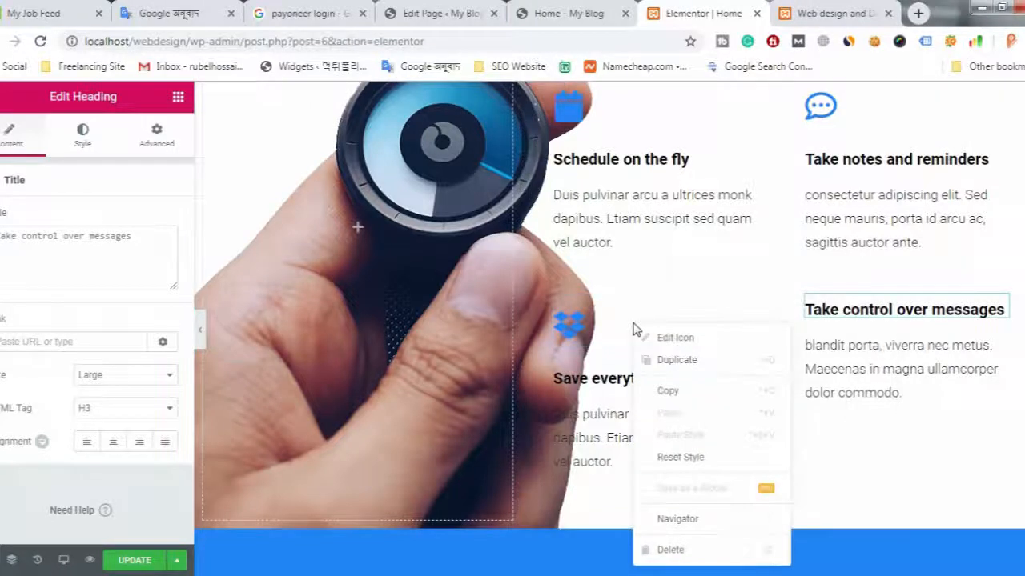
right_click(590, 323)
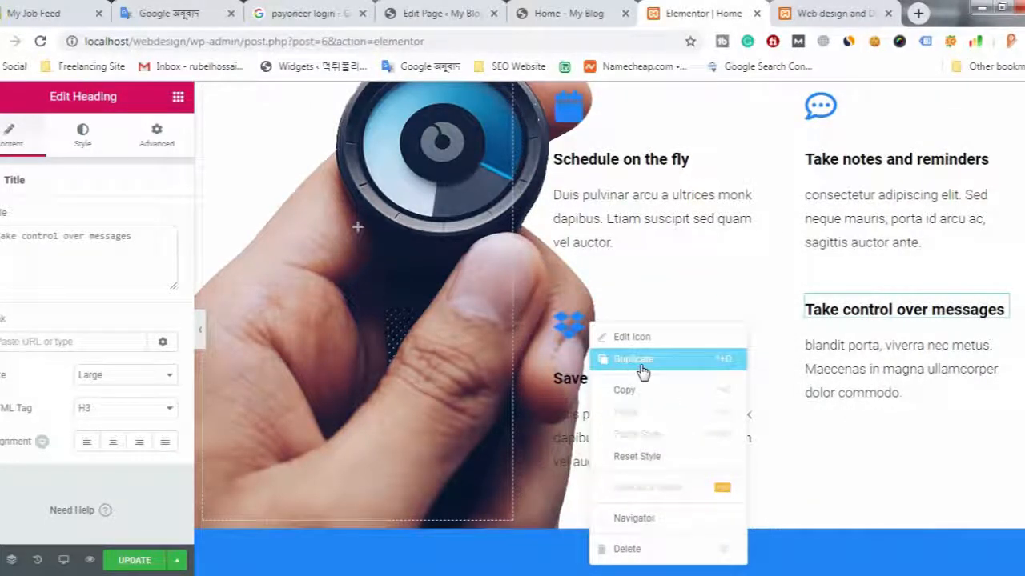
left_click(636, 359)
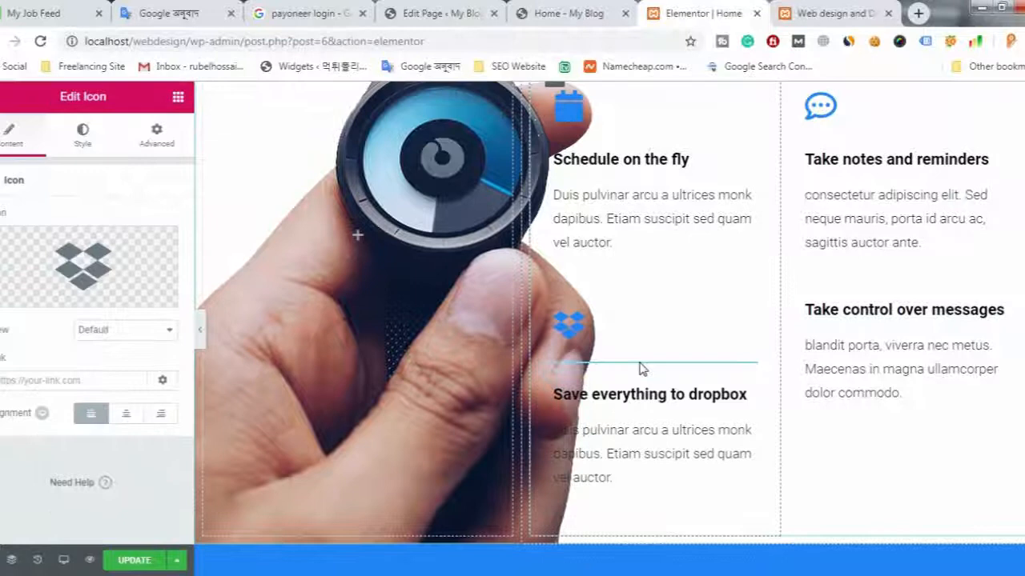
left_click_drag(675, 388, 904, 328)
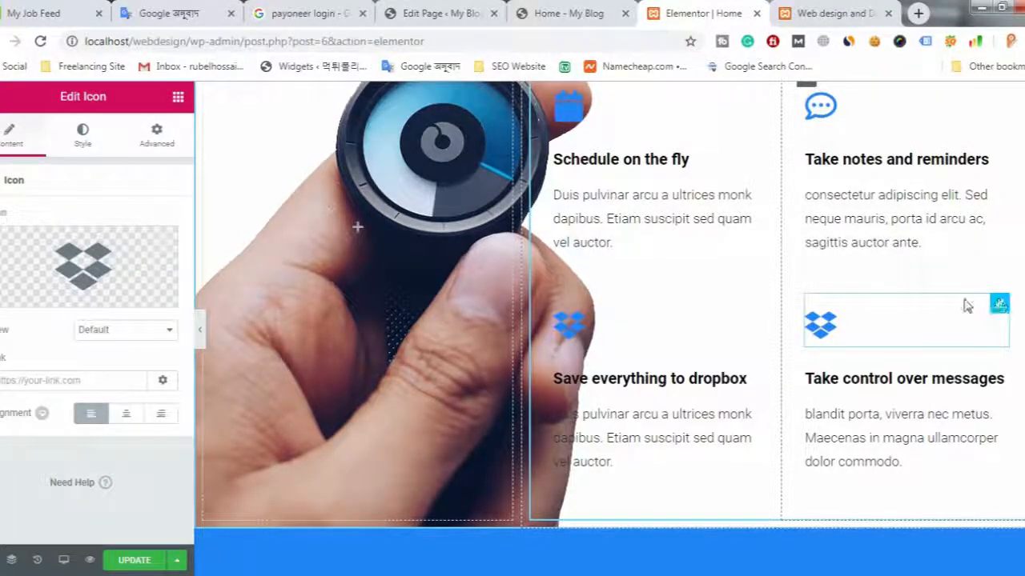
- Open the icon library for the icon above Take control over messages, and inspect the Web Design & Development icon on the My Blog home page
mouse_move(74, 282)
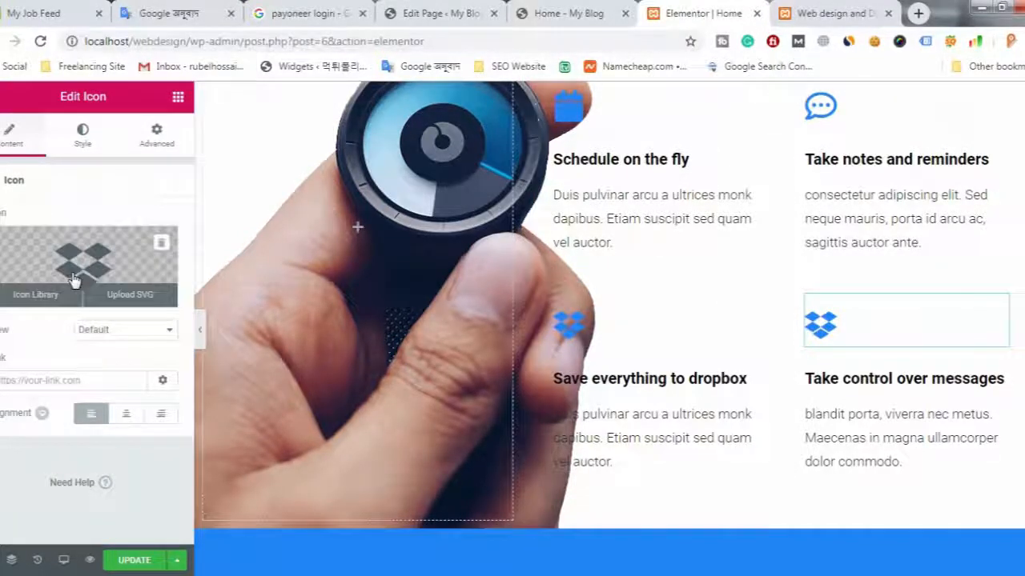
left_click(36, 296)
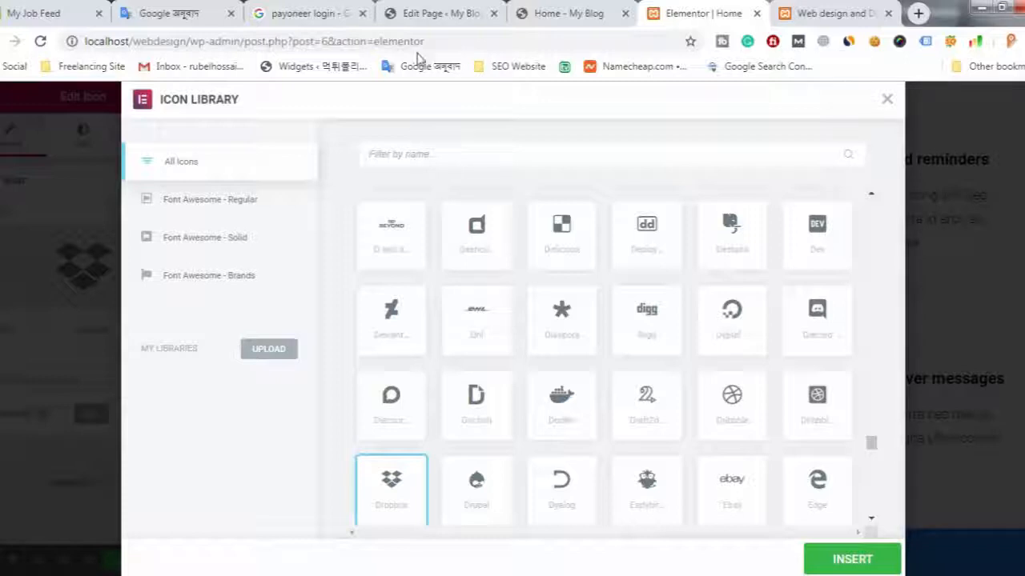
left_click(565, 6)
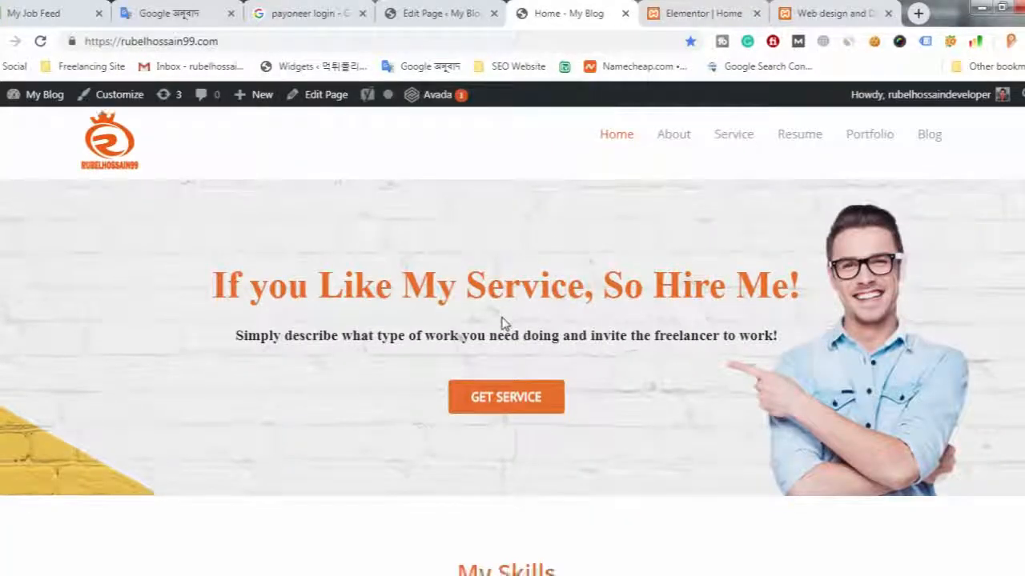
scroll(502, 323, "down", 10)
scroll(498, 322, "up", 5)
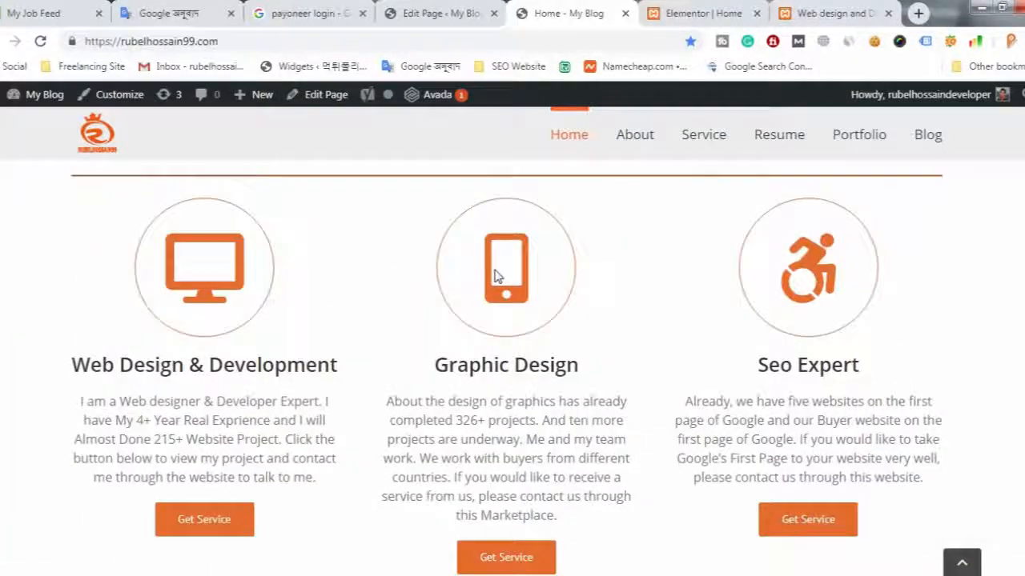
right_click(167, 268)
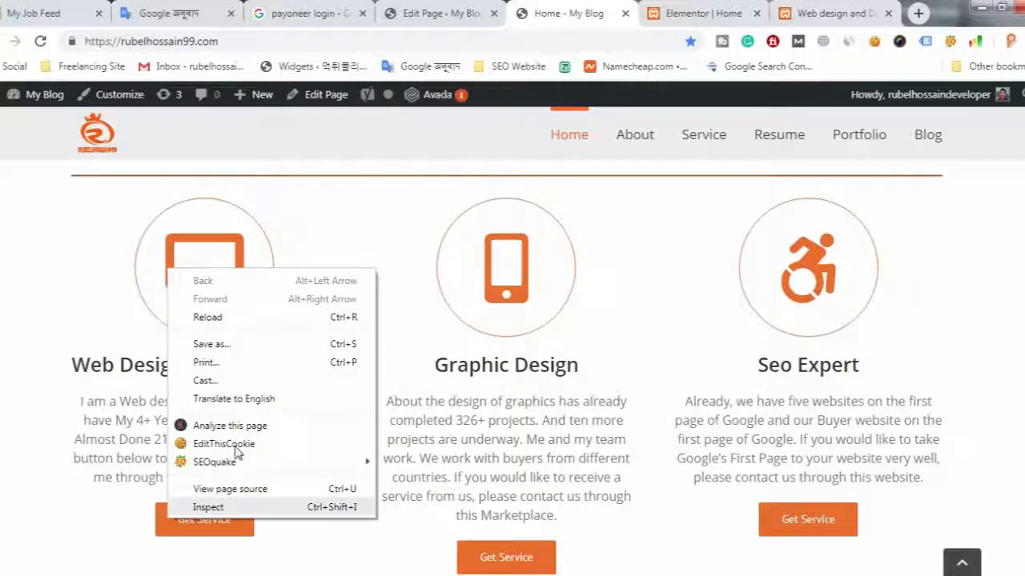
right_click(173, 249)
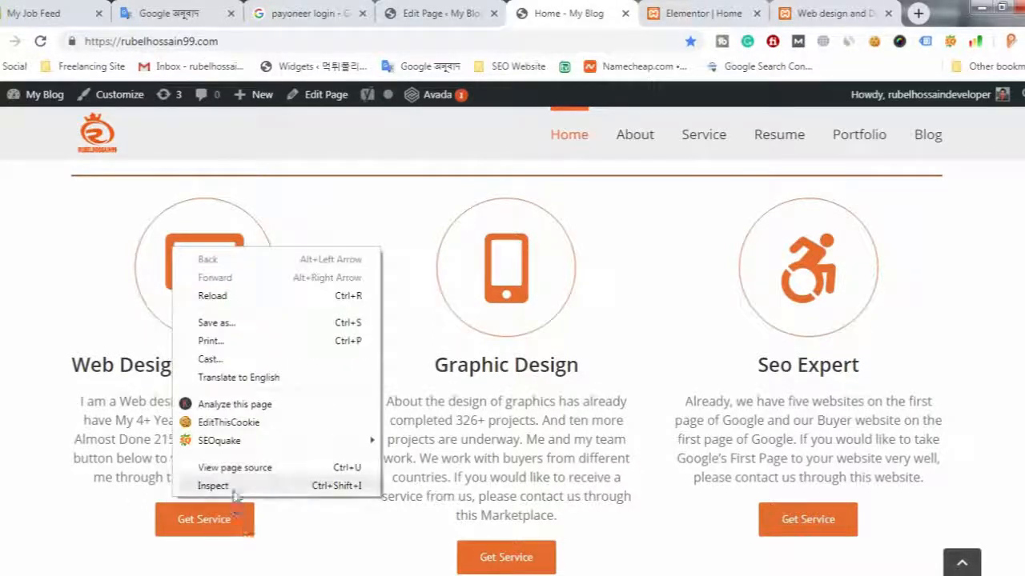
left_click(214, 486)
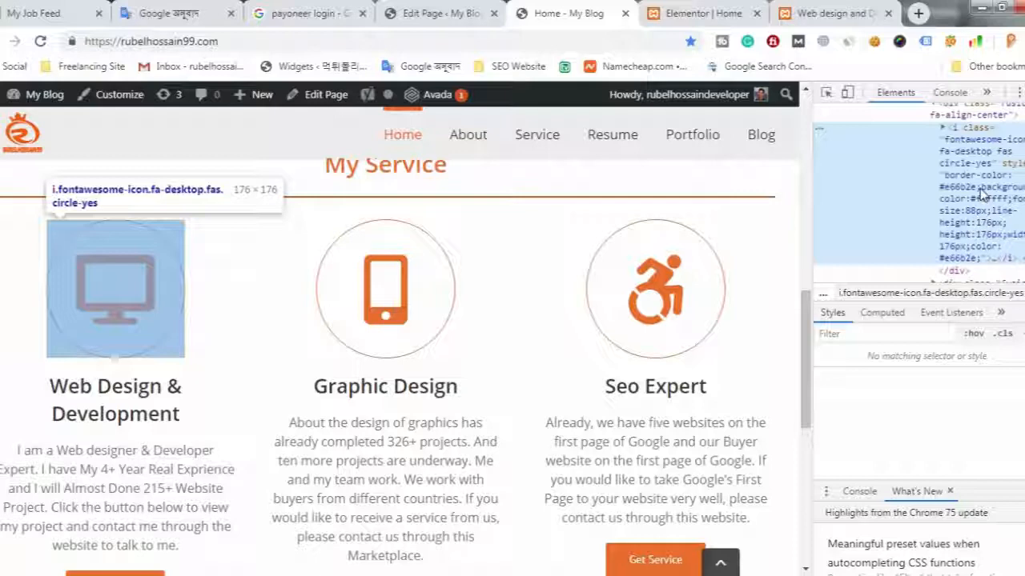
- Widen the developer tools pane so the full class attribute of the inspected icon element can be read
scroll(984, 196, "down", 1)
scroll(986, 184, "up", 1)
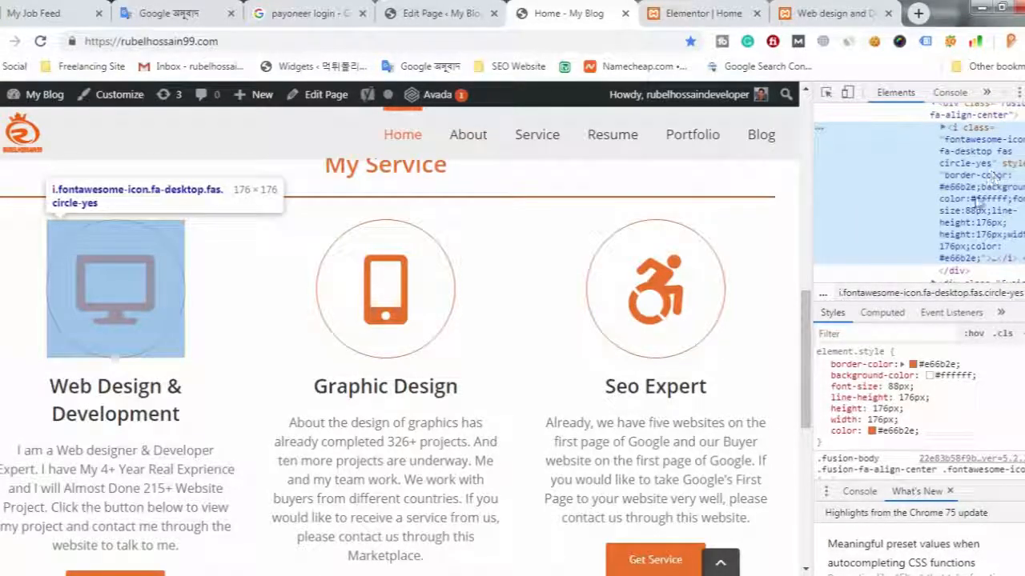
scroll(961, 232, "down", 1)
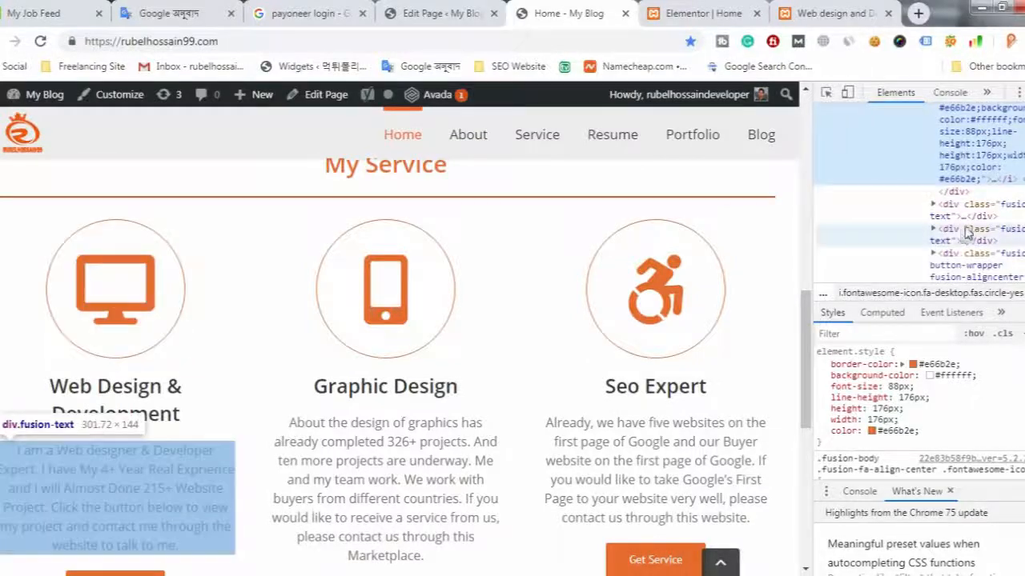
scroll(952, 190, "up", 1)
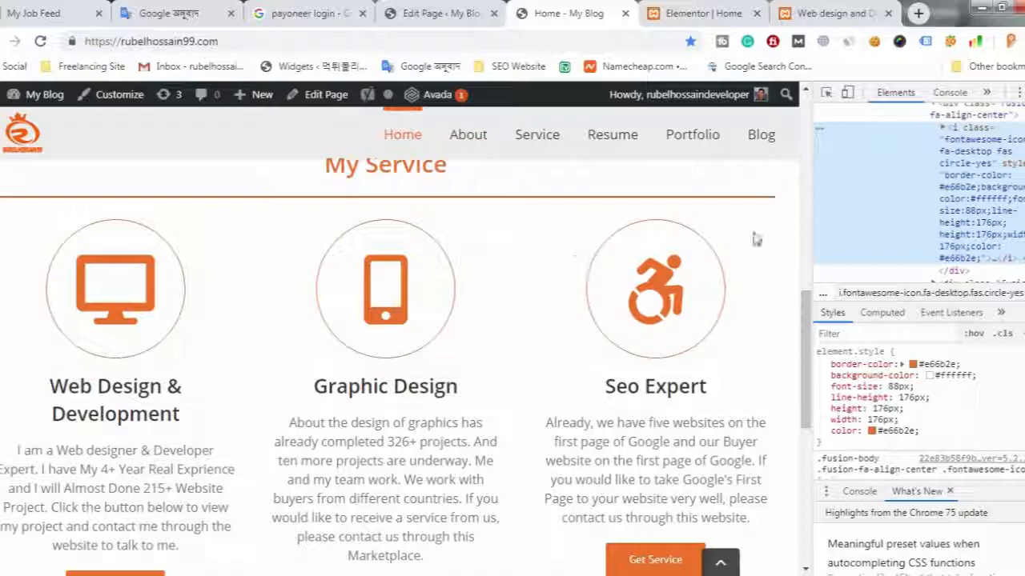
left_click_drag(806, 240, 573, 240)
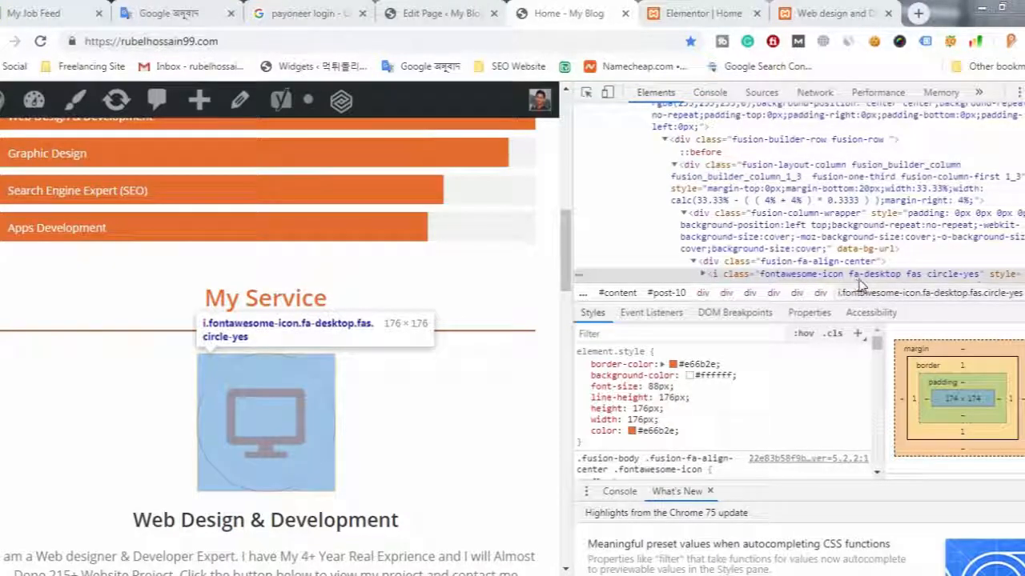
- Copy the word desktop from the fa-desktop class of the inspected icon element
double_click(875, 275)
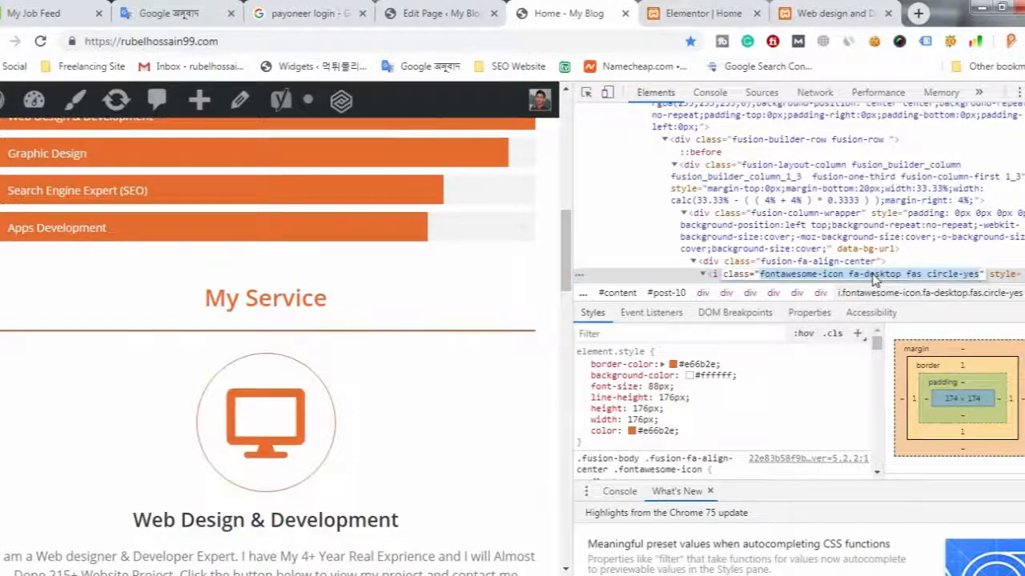
left_click(874, 276)
left_click_drag(865, 275, 895, 276)
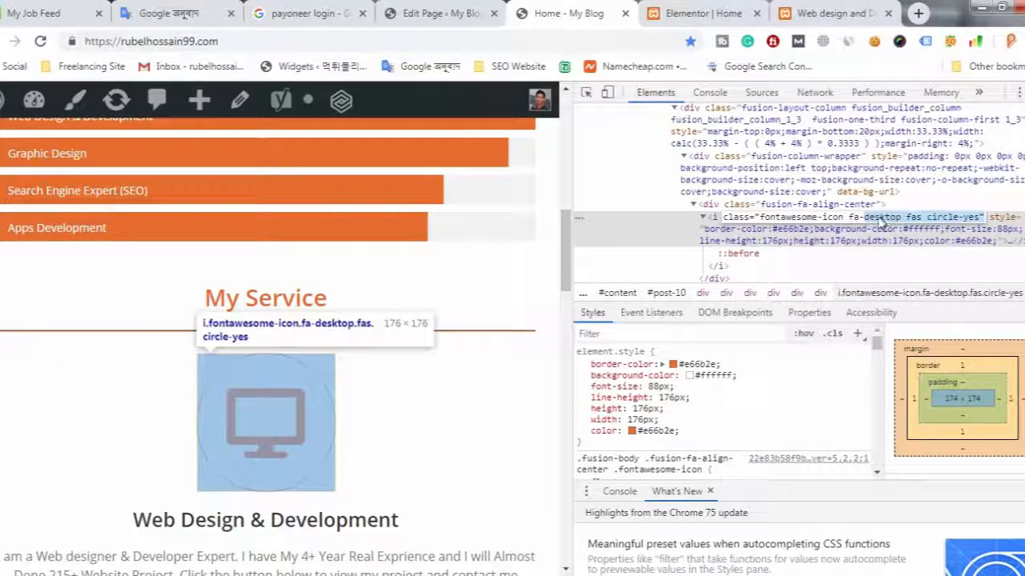
double_click(898, 221)
left_click(900, 220)
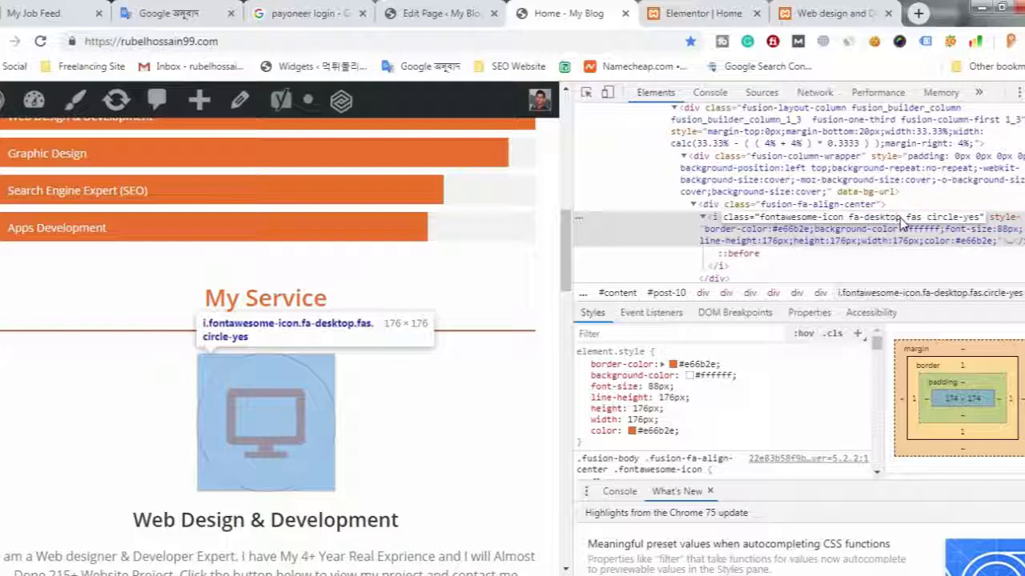
left_click_drag(900, 221, 859, 224)
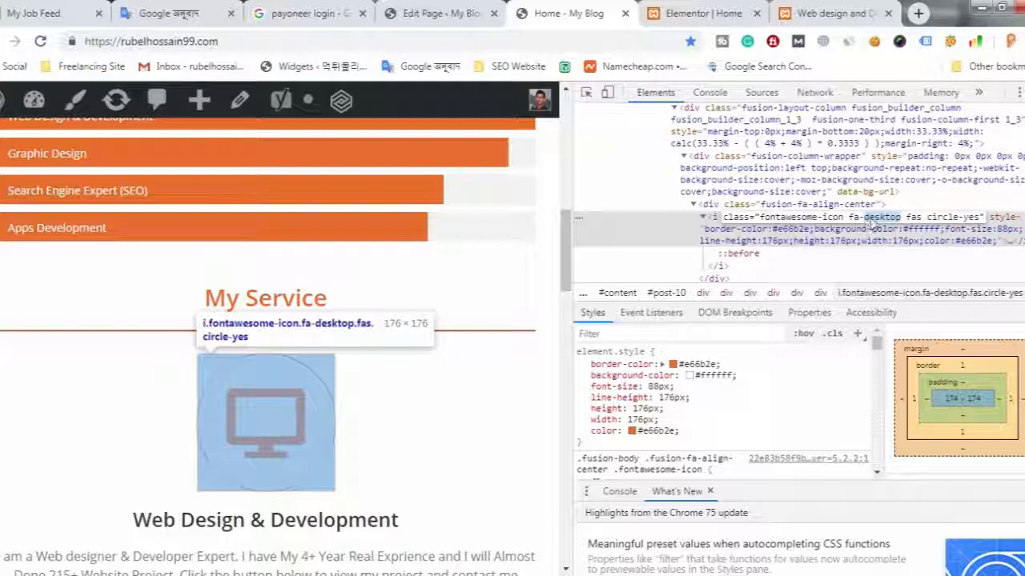
right_click(873, 227)
left_click(861, 248)
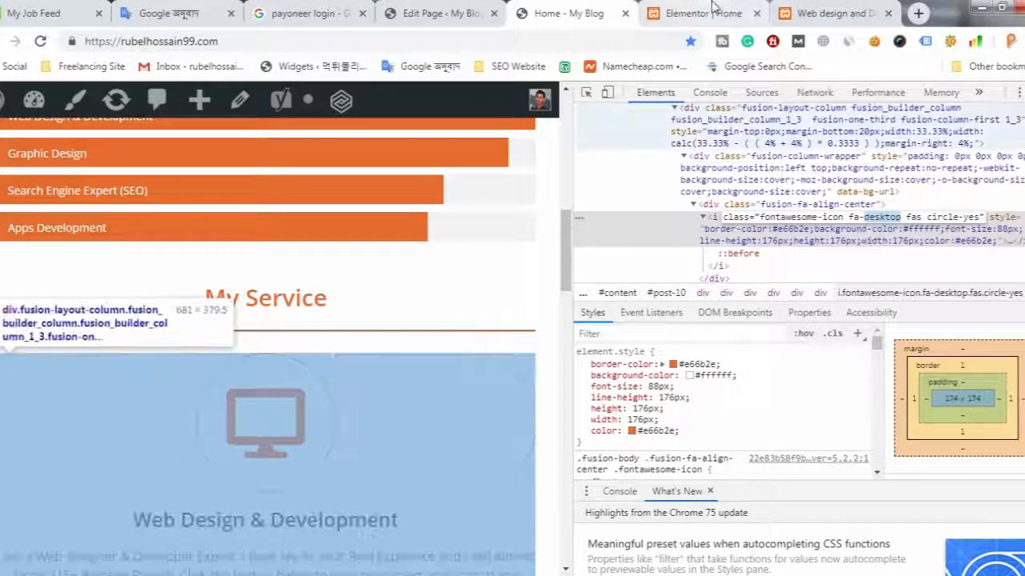
- Return to the Elementor editor, filter the icon library by desktop and insert the Desktop icon above Take control over messages
left_click(705, 13)
left_click(800, 13)
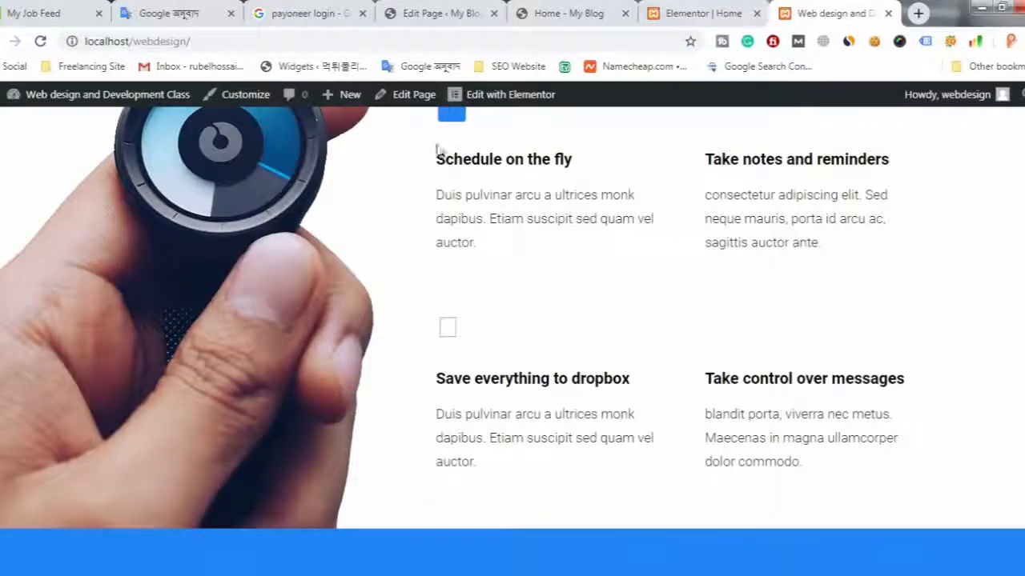
left_click(705, 13)
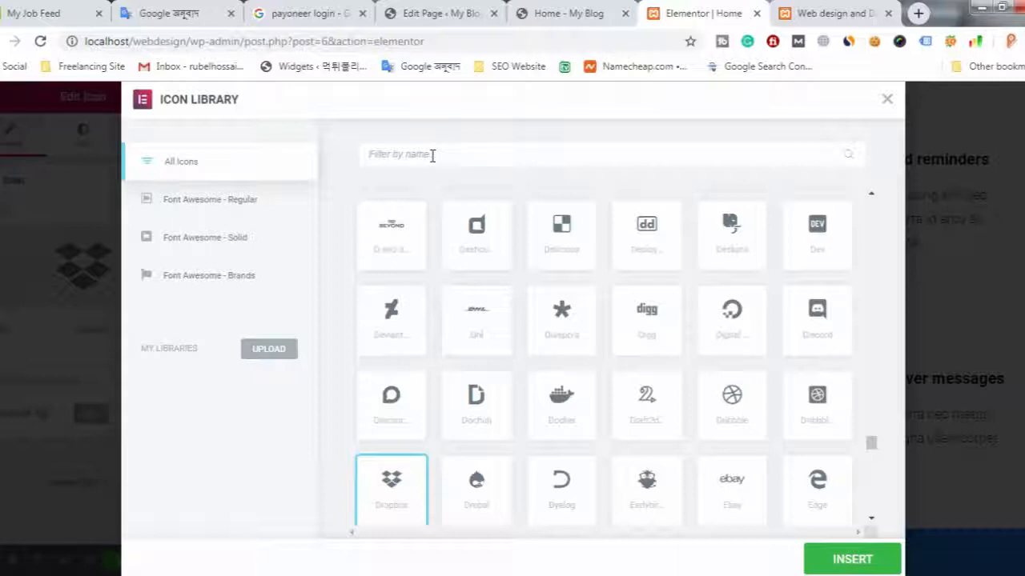
key("ctrl+v")
left_click(393, 260)
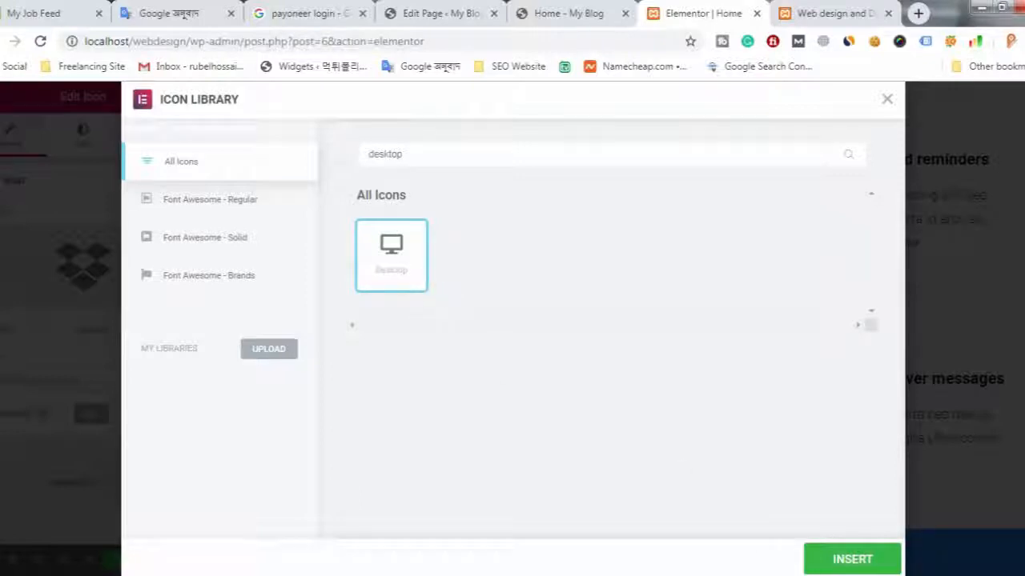
left_click(837, 563)
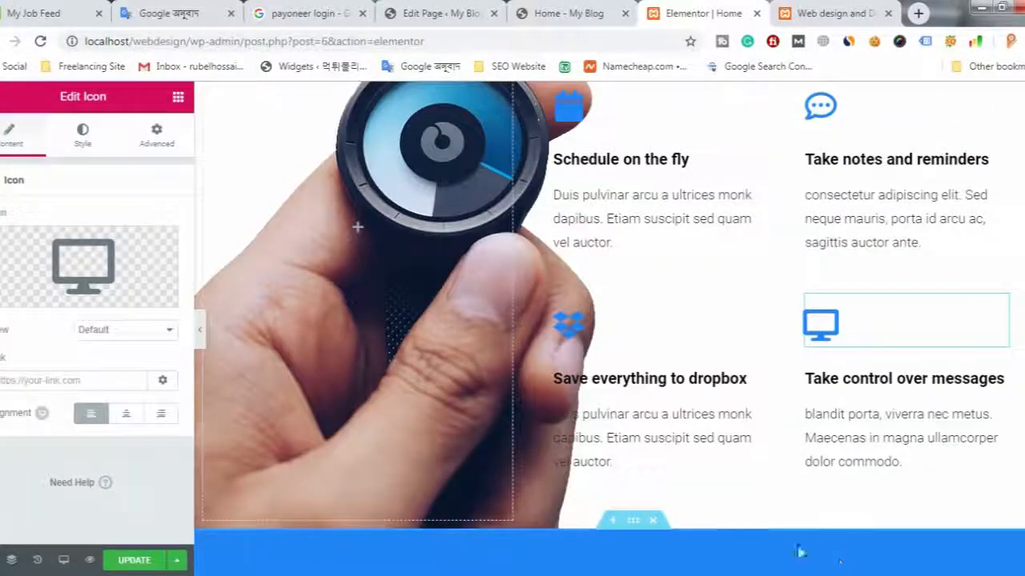
- Look over the Technology section and the sections below it in the editor, and save the page
scroll(753, 374, "up", 1)
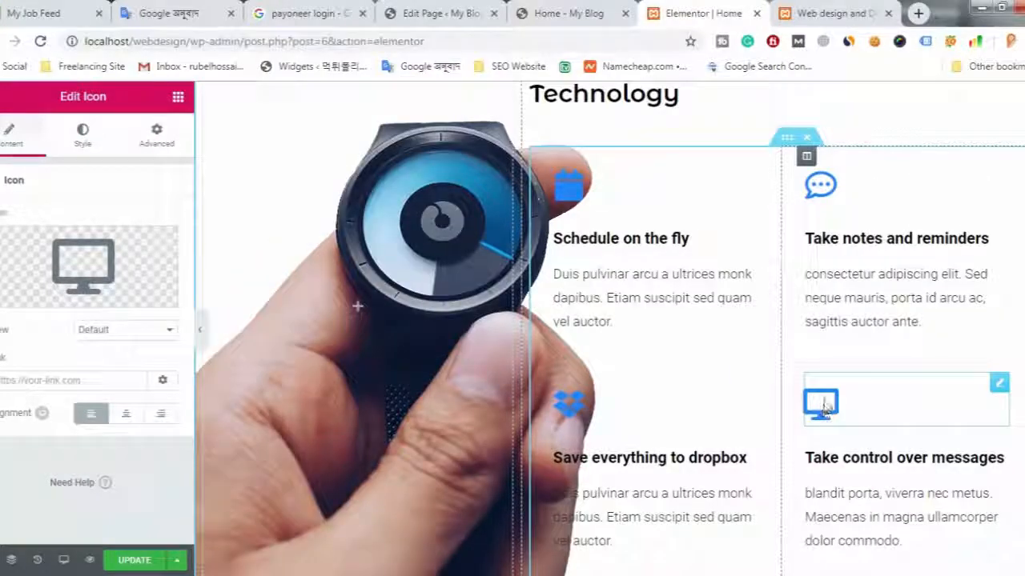
scroll(732, 393, "down", 4)
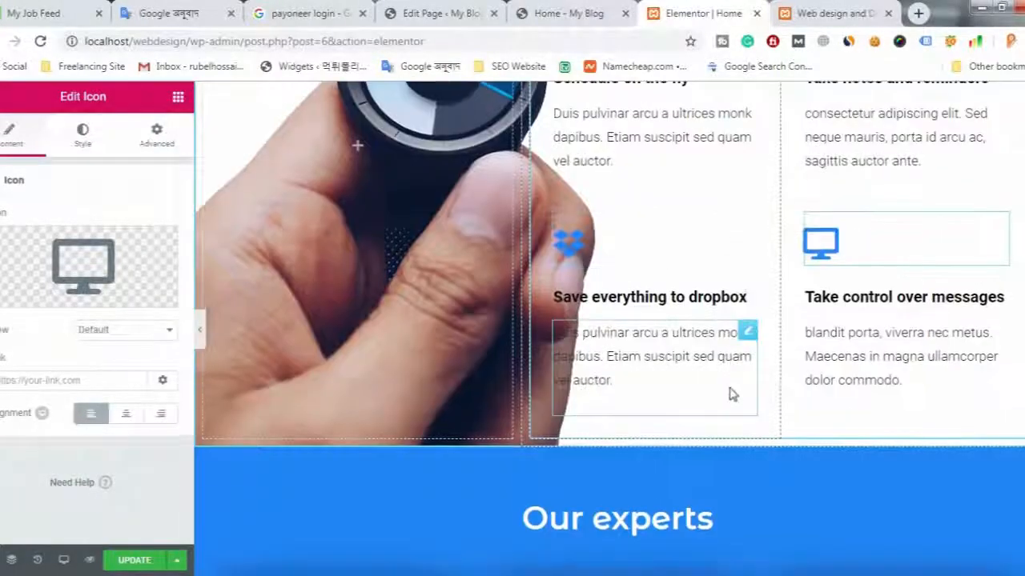
scroll(738, 398, "down", 12)
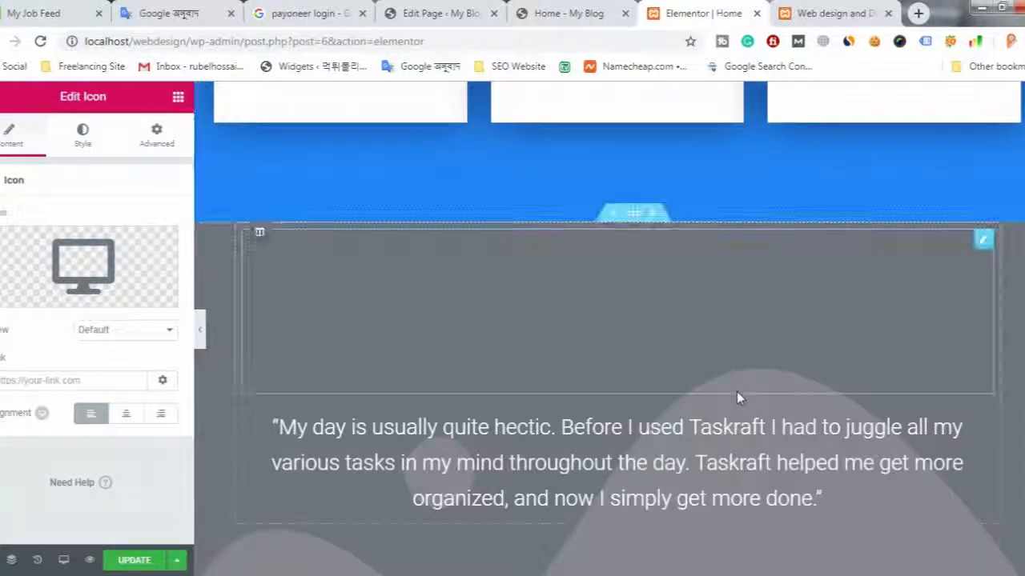
scroll(738, 398, "down", 3)
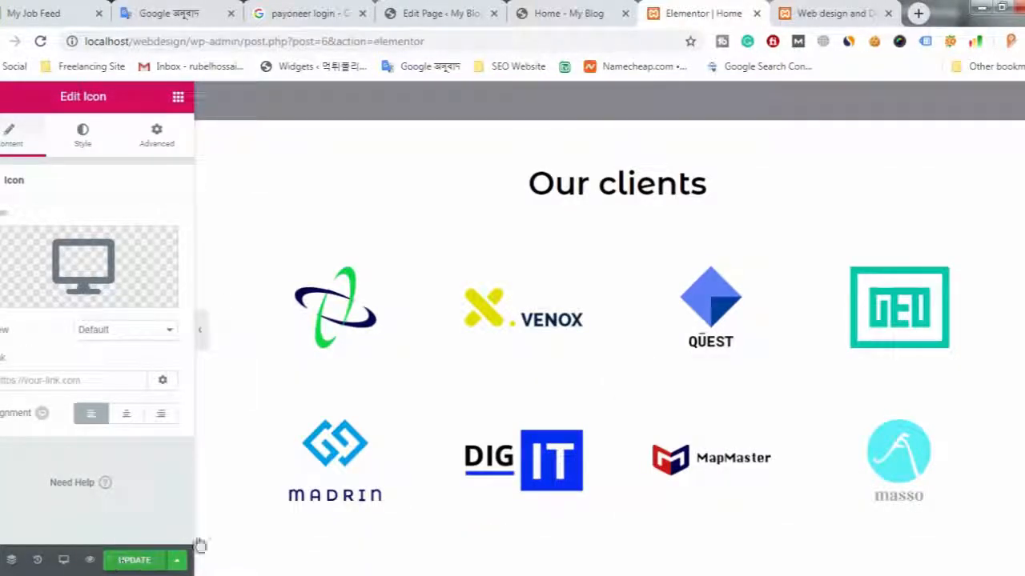
key("ctrl+s")
- Reload the live page localhost/webdesign/ and check the icon above Take control over messages in the Technology section
left_click(836, 13)
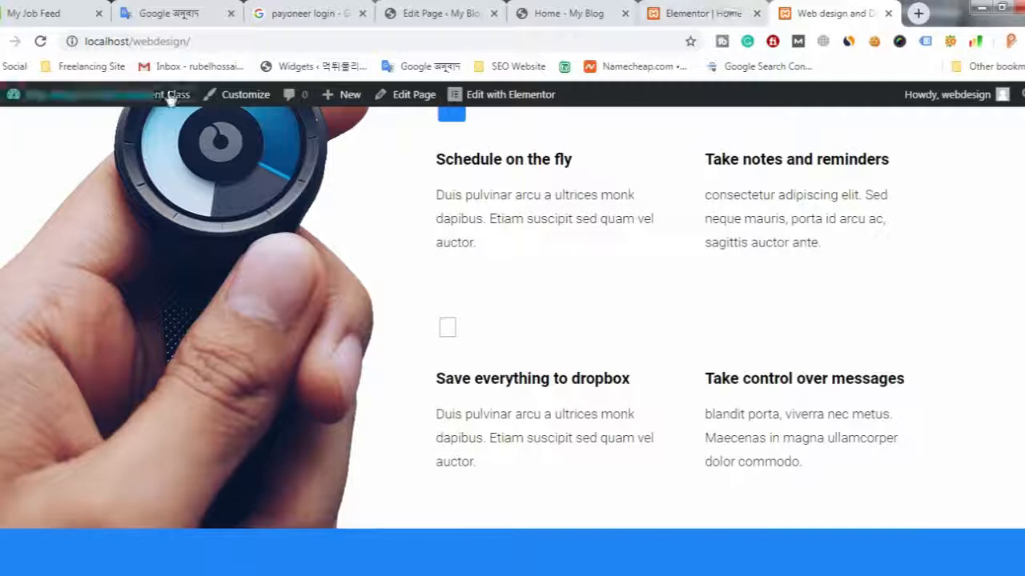
left_click(40, 42)
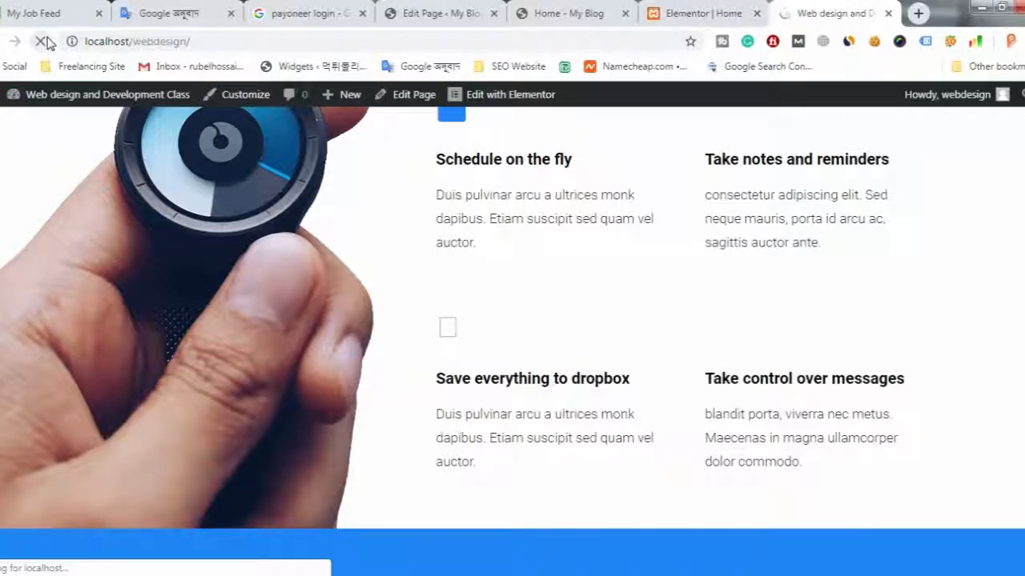
scroll(625, 376, "down", 1)
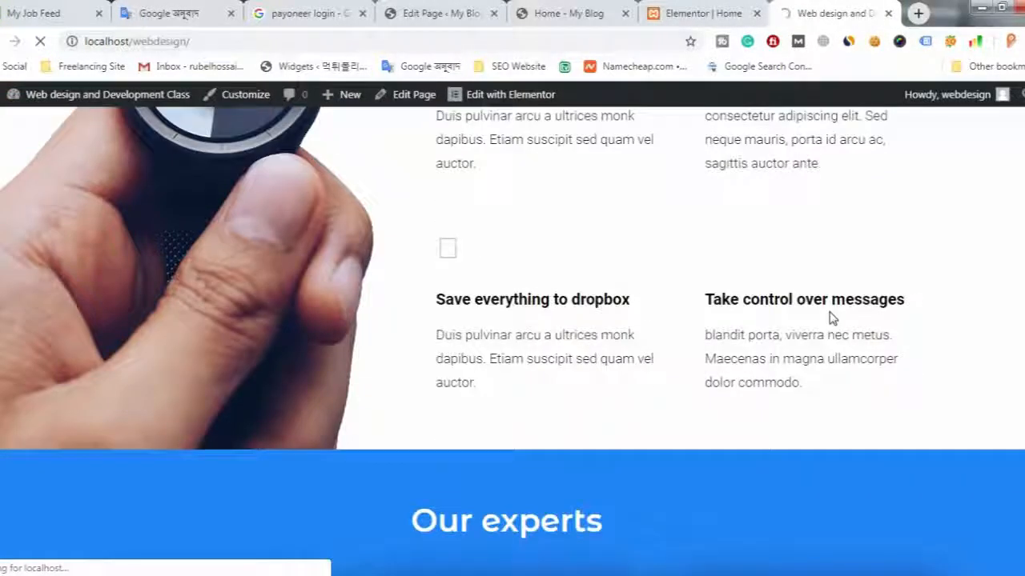
scroll(828, 318, "up", 10)
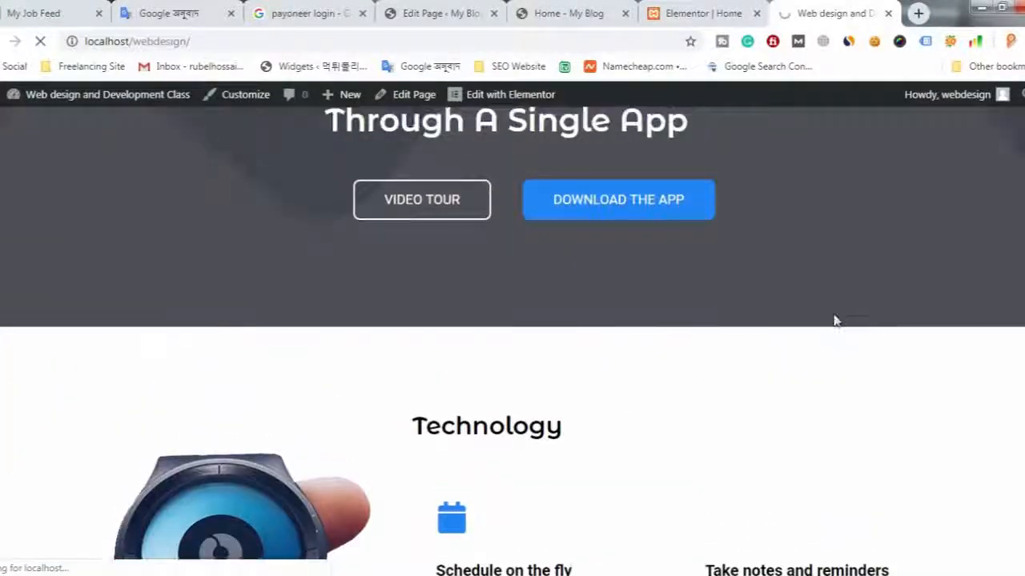
scroll(68, 325, "down", 1)
scroll(76, 233, "up", 1)
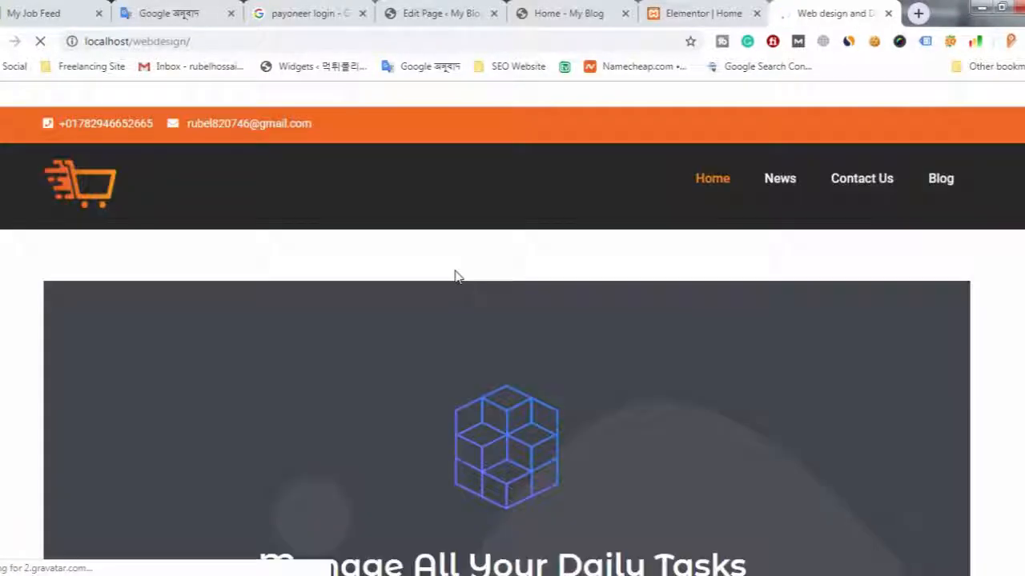
scroll(414, 261, "down", 15)
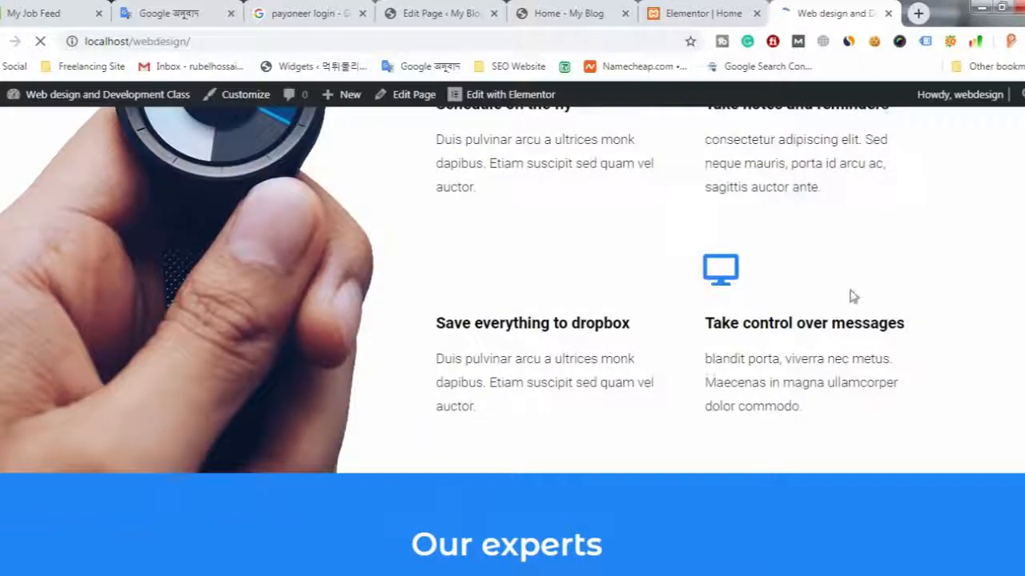
- Examine the width and layout of the live page's sections, from the header and hero to Our experts, the testimonial and Our clients
scroll(816, 298, "up", 2)
scroll(613, 360, "up", 2)
scroll(730, 344, "down", 3)
scroll(730, 342, "up", 3)
scroll(681, 361, "down", 10)
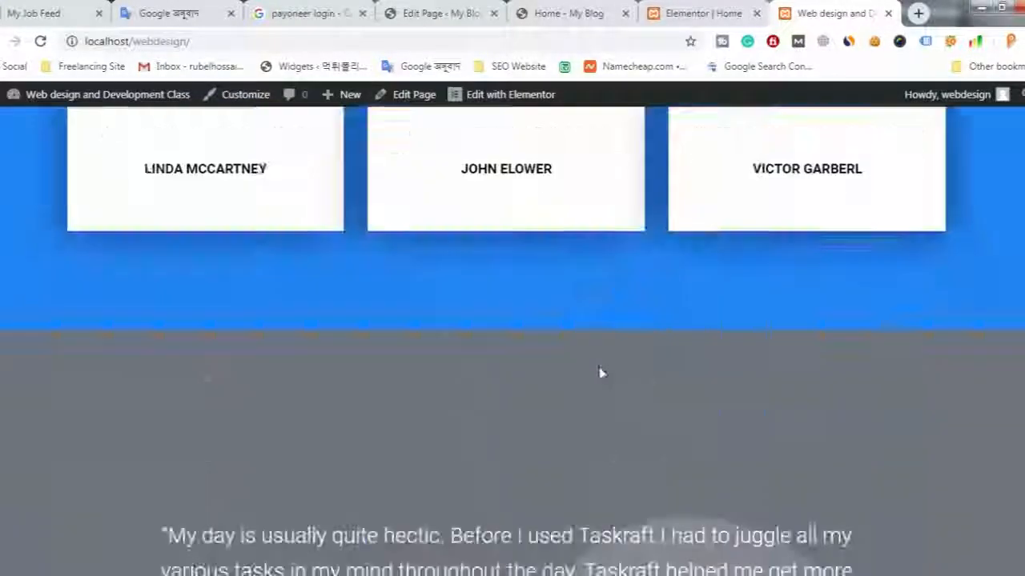
scroll(602, 373, "down", 12)
scroll(690, 348, "up", 4)
scroll(690, 348, "up", 4)
scroll(700, 344, "down", 7)
scroll(700, 183, "up", 9)
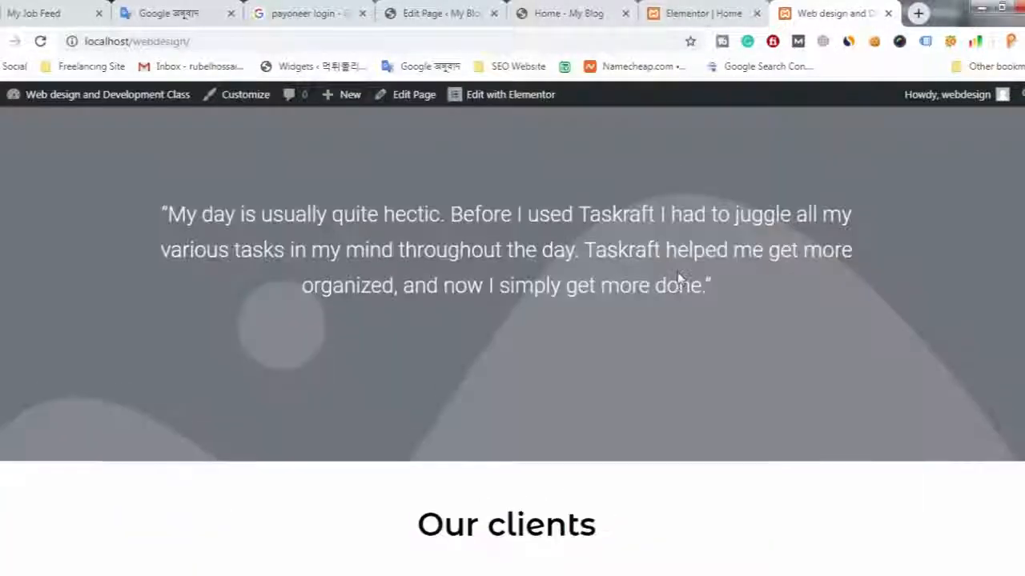
scroll(677, 280, "up", 15)
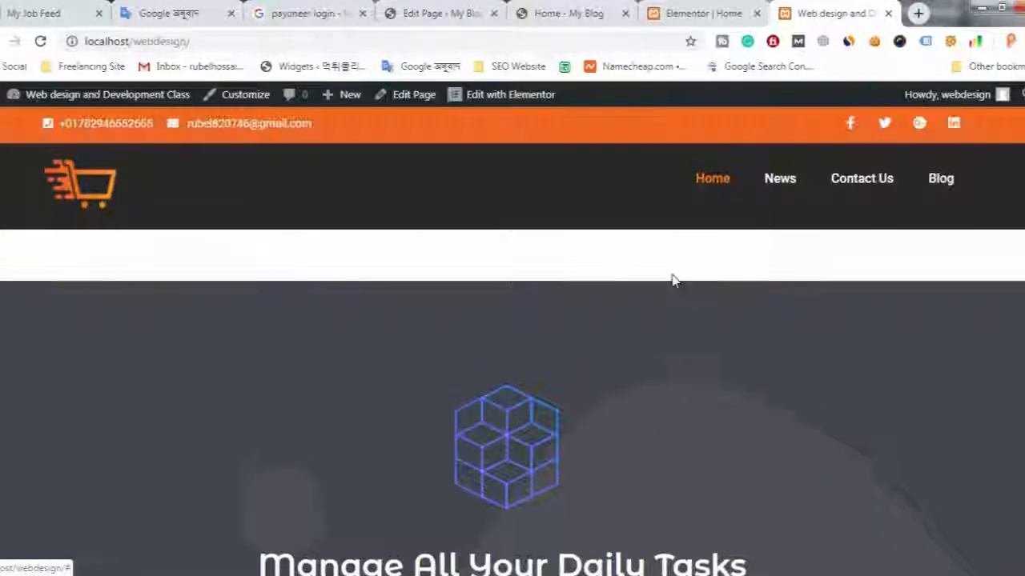